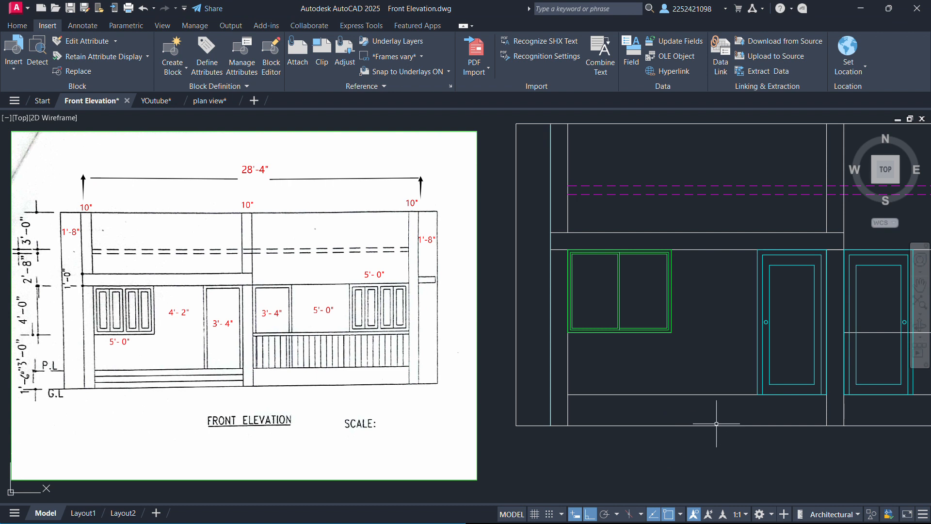
click(706, 437)
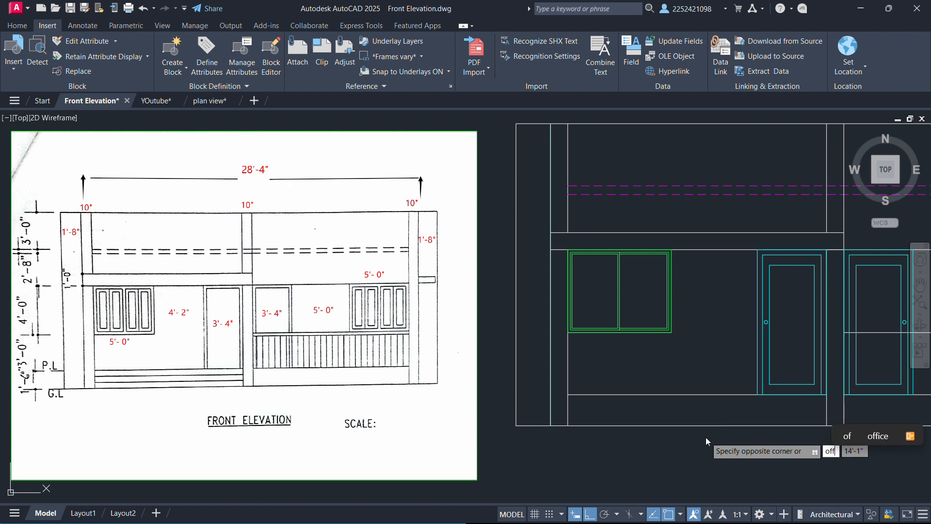
key(Escape)
key(Escape)
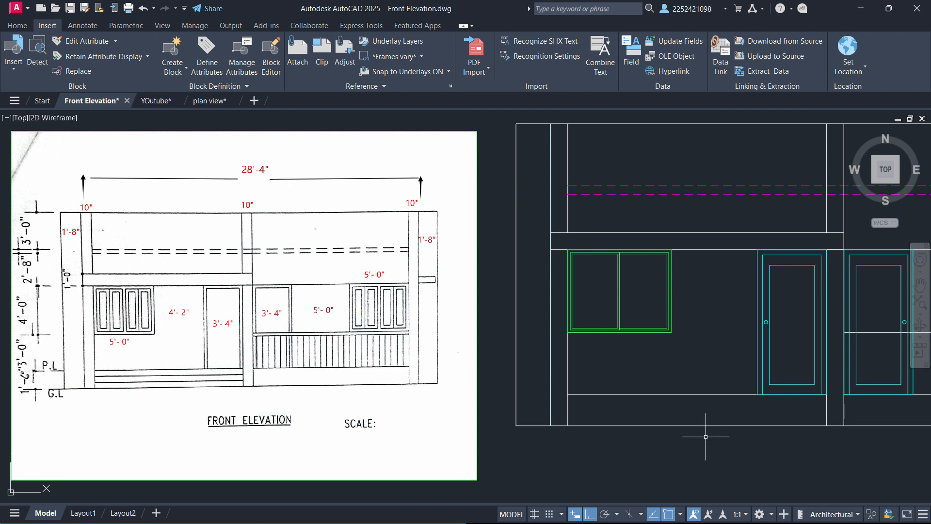
Offset the porch floor line between the left and middle columns downward twice at 6" spacing to form the entrance steps.
key(Return)
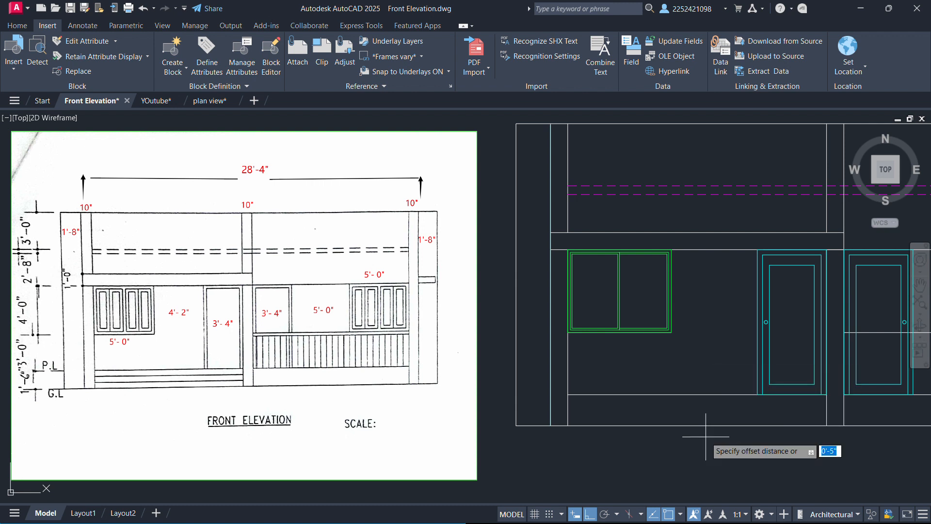
key(Return)
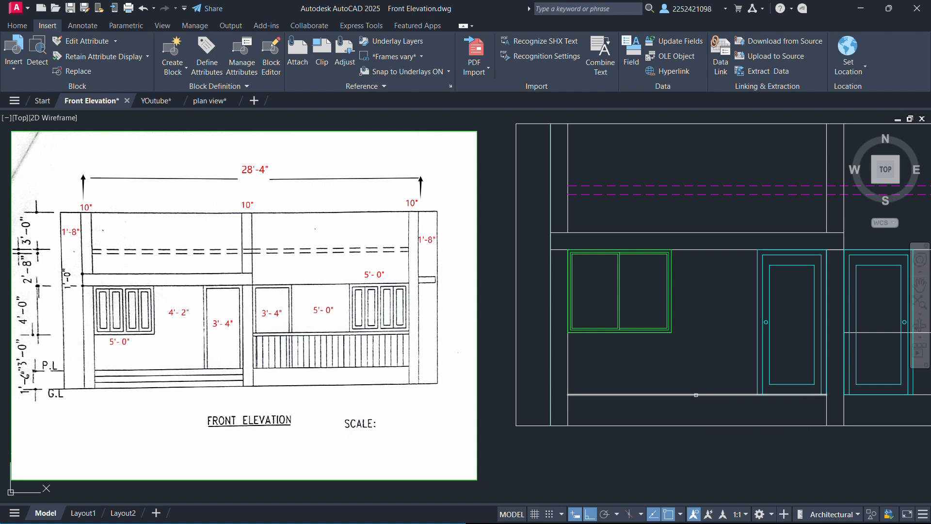
click(696, 394)
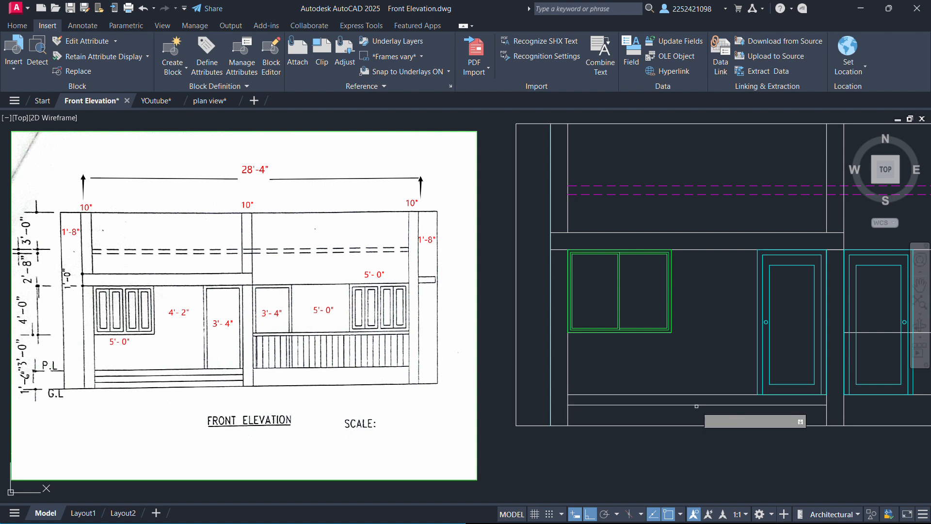
click(699, 404)
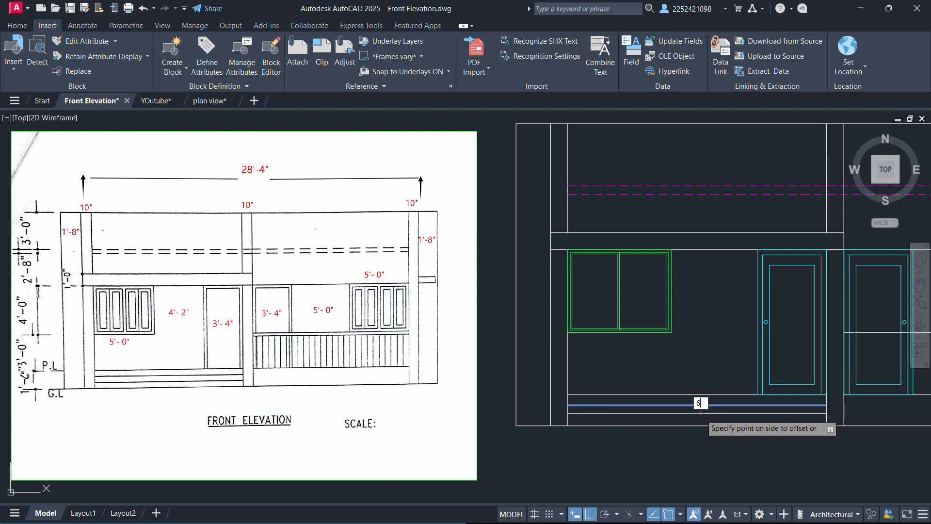
click(701, 412)
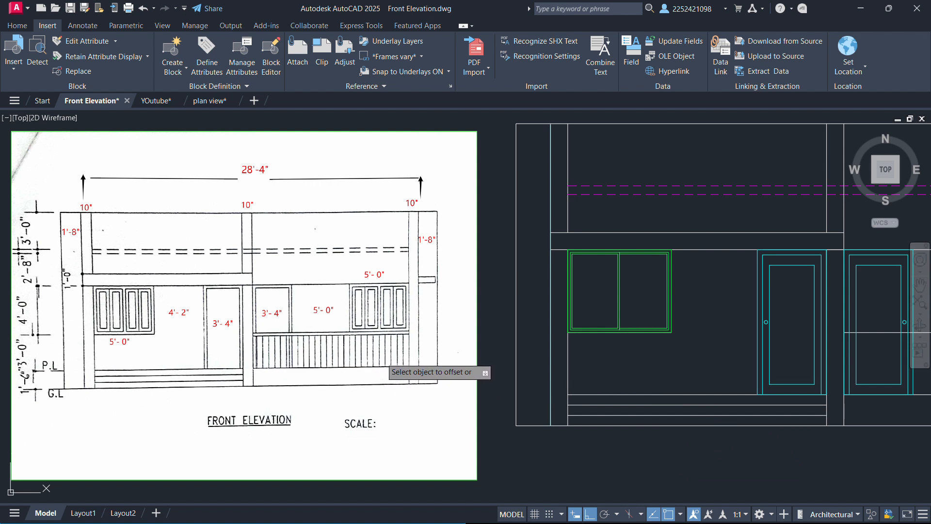
Try to offset the full inner edge of the right column toward the railing area by 6".
click(921, 284)
mouse_move(780, 321)
mouse_down()
mouse_move(493, 316)
mouse_move(526, 339)
mouse_move(518, 306)
mouse_up()
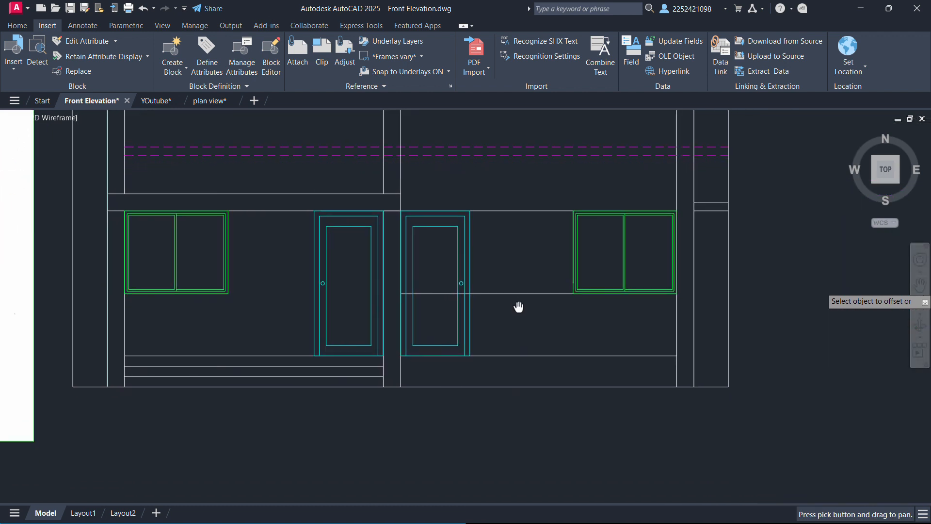
key(Escape)
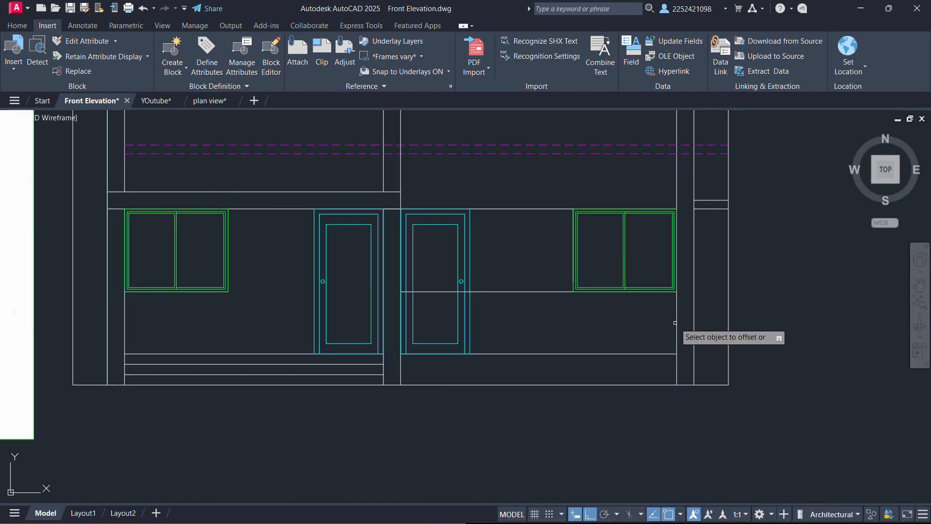
click(677, 323)
click(665, 322)
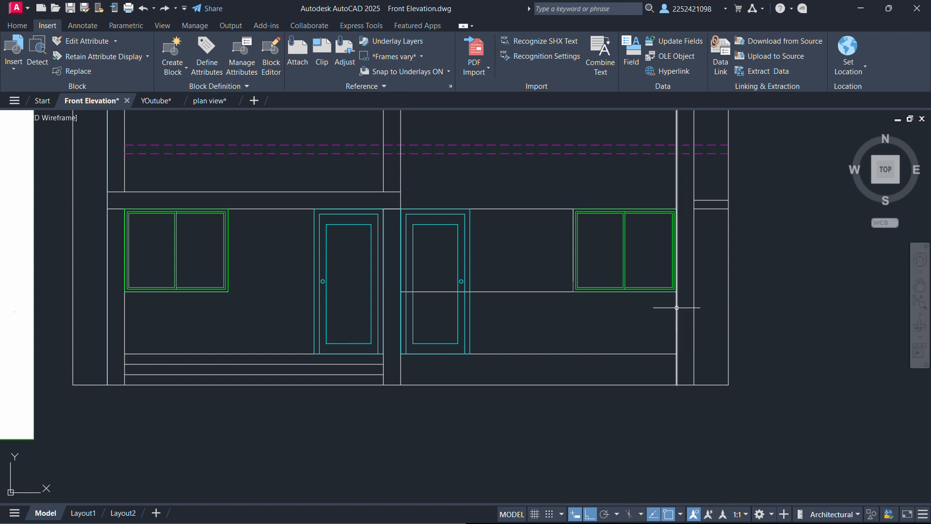
Break the right column's inner edge at the floor line and at the window sill line to isolate the railing's end segment.
scroll(677, 308, up, 2)
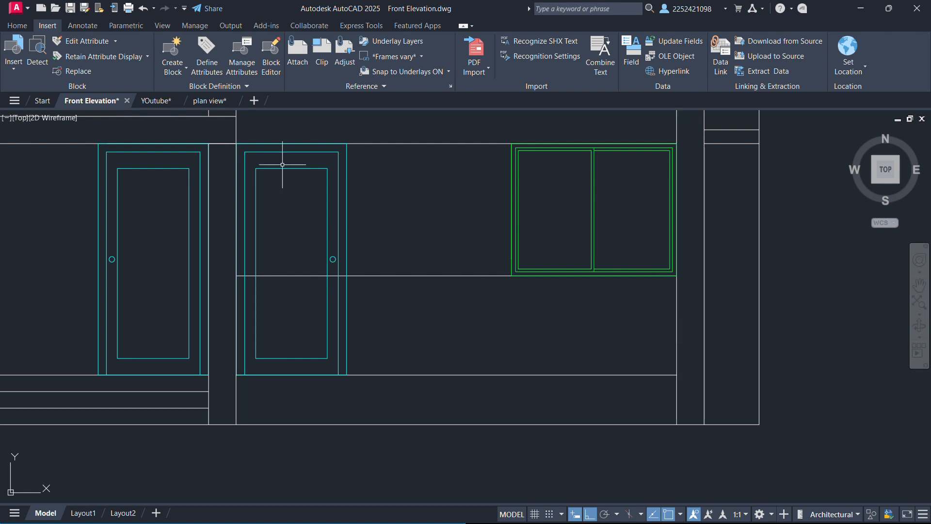
click(17, 25)
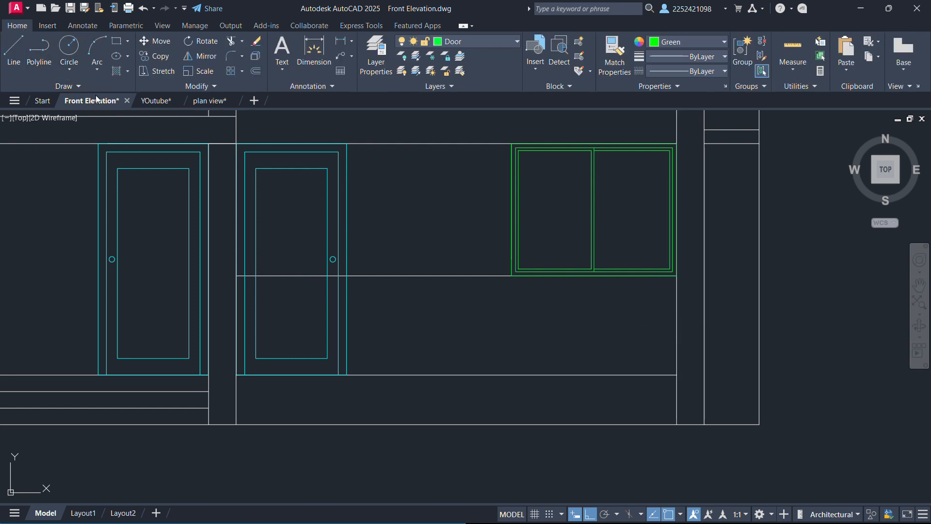
click(216, 89)
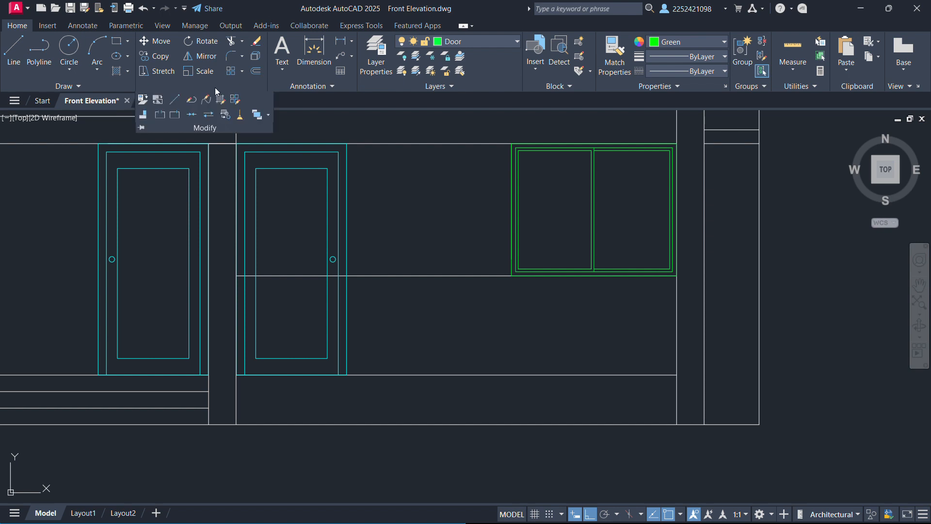
click(176, 119)
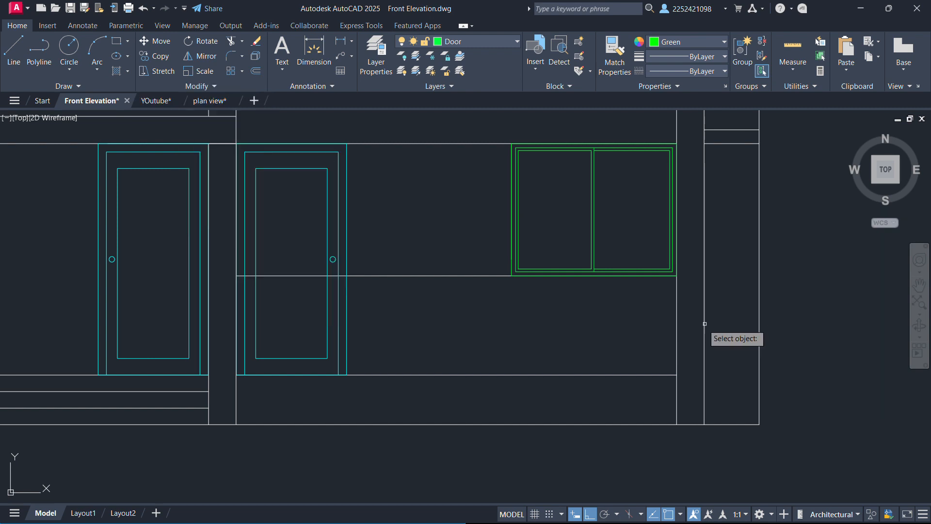
click(677, 333)
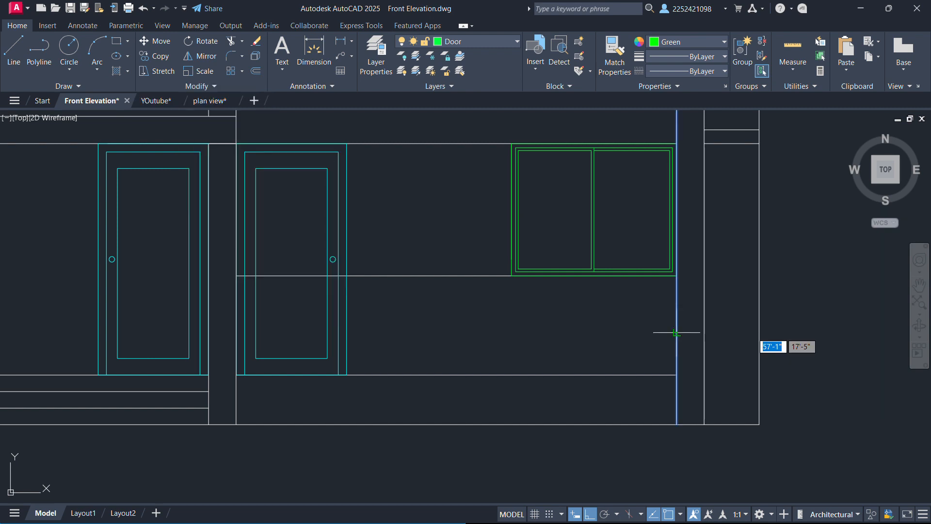
click(677, 374)
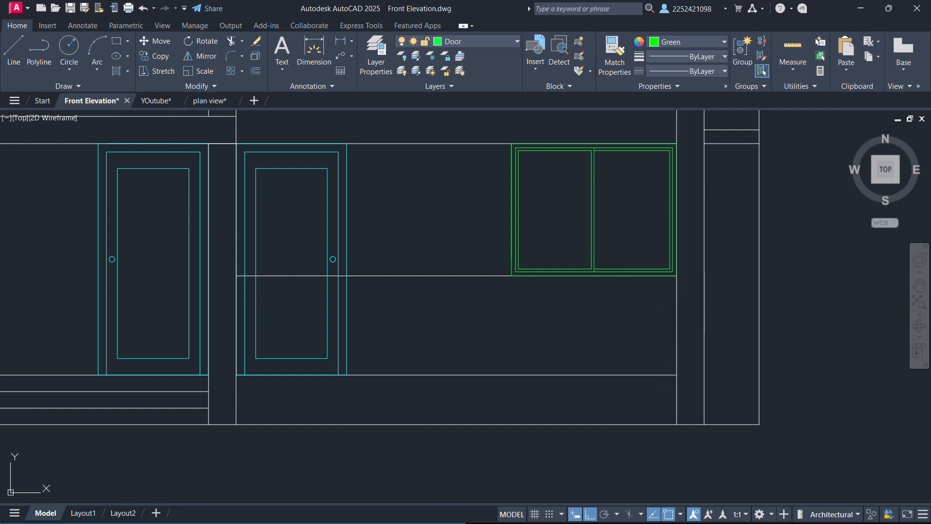
click(676, 314)
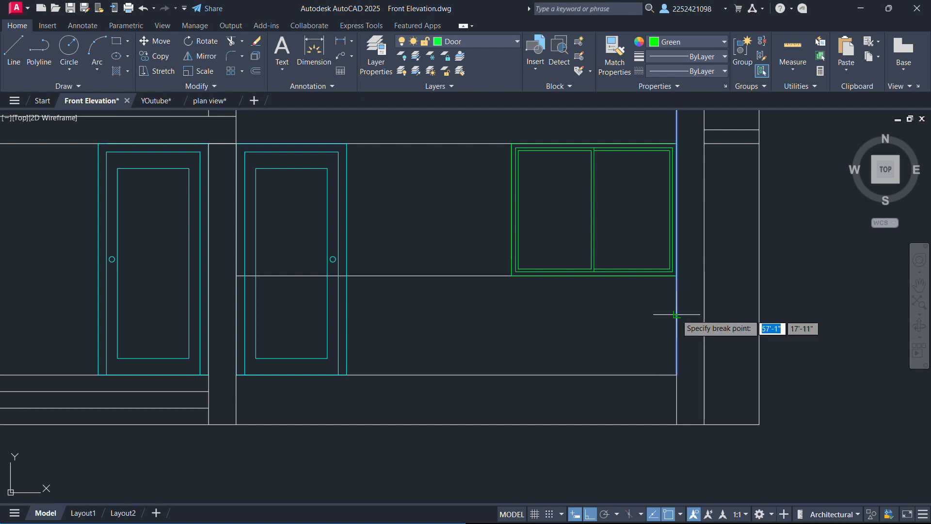
click(677, 277)
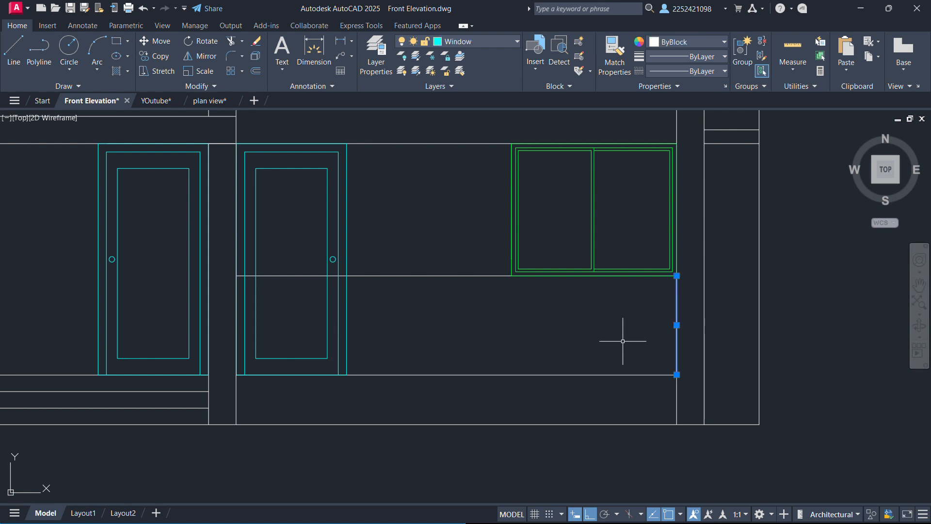
Try to offset the railing's end segment through two freely picked points and delete the copies.
text(set)
key(Return)
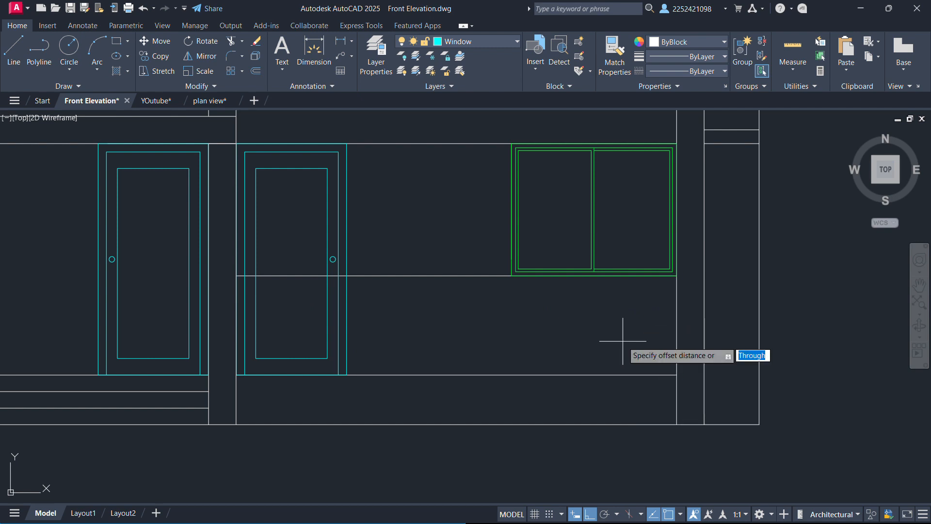
key(Return)
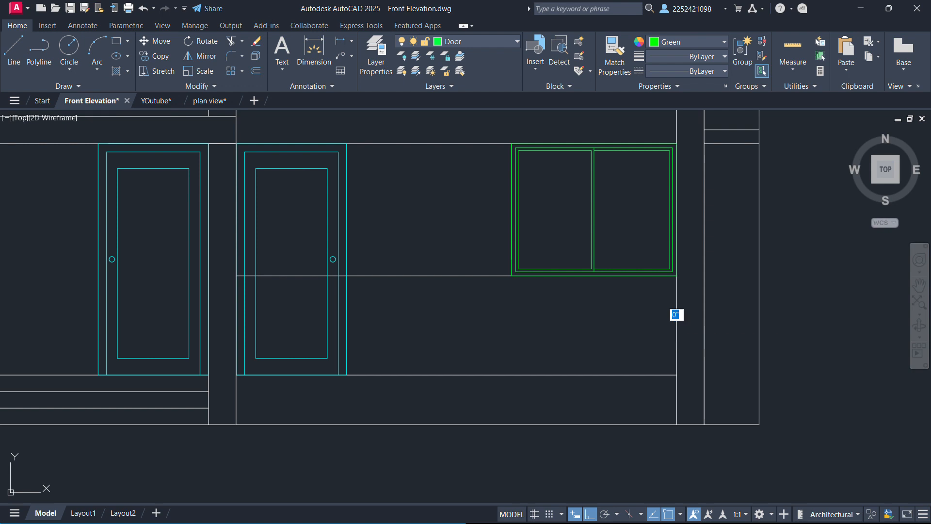
click(676, 313)
click(660, 322)
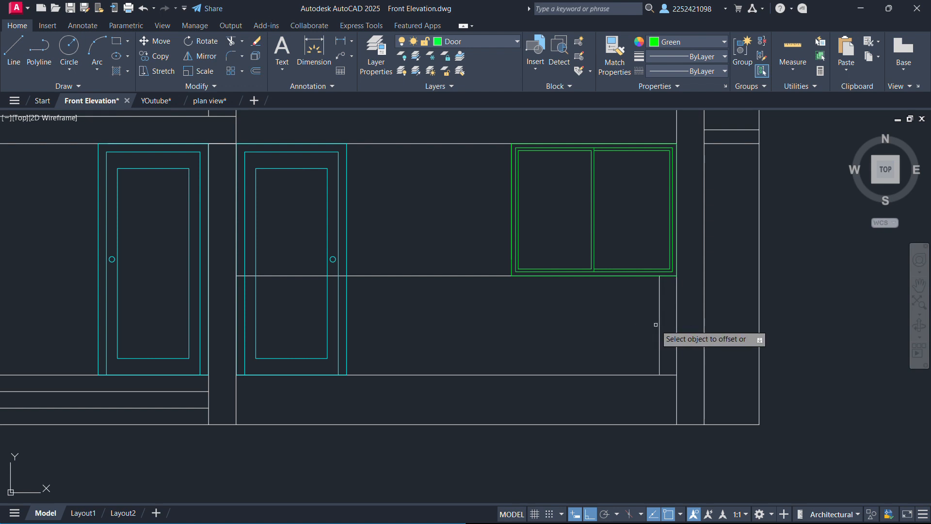
click(660, 322)
click(636, 323)
key(Escape)
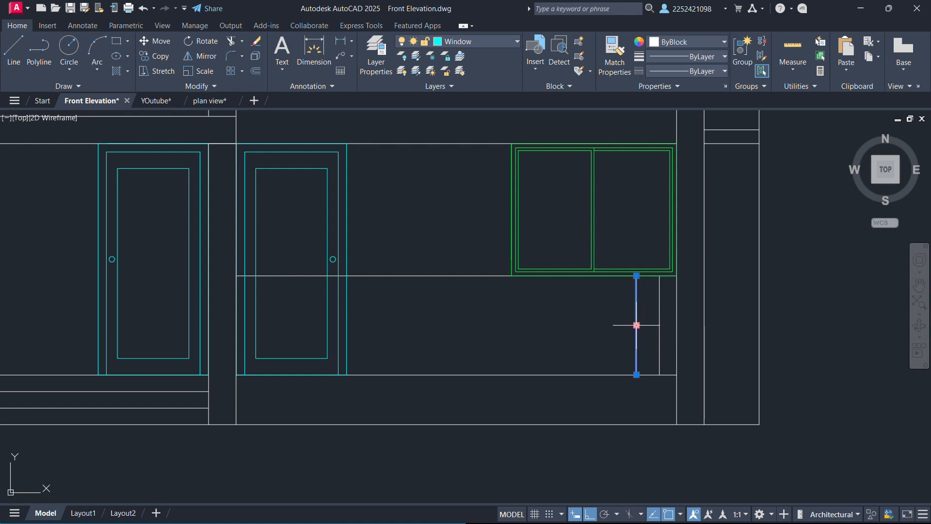
key(Delete)
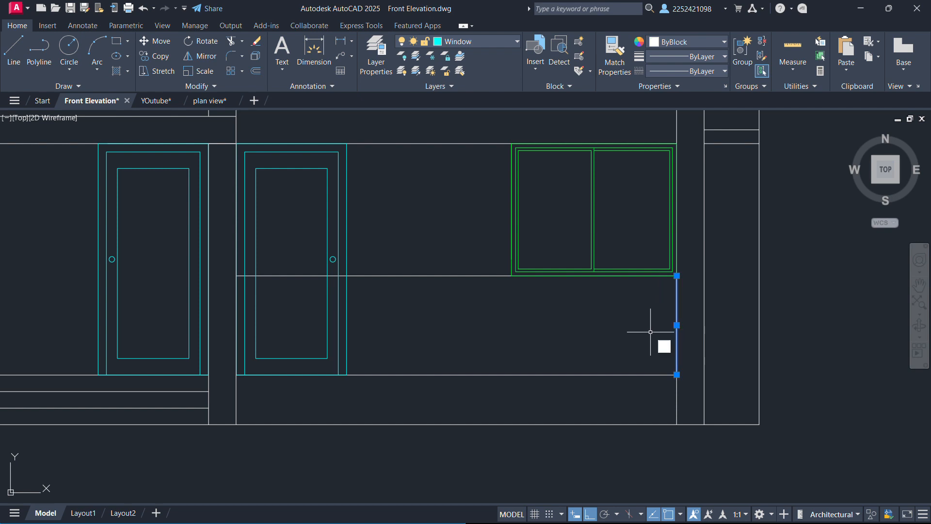
Offset the railing's end segment repeatedly at 6" spacing away from the right column, filling the railing area beneath the window with vertical lines.
key(Return)
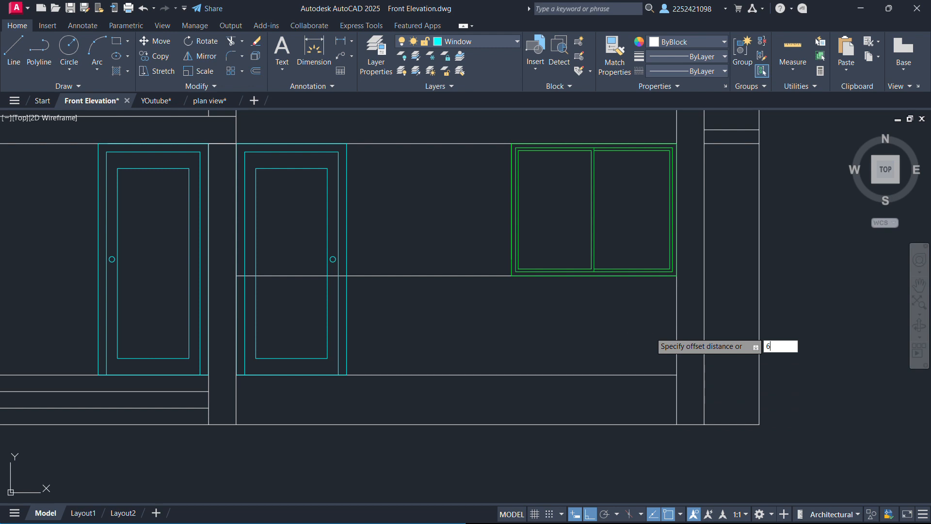
key(Return)
click(676, 325)
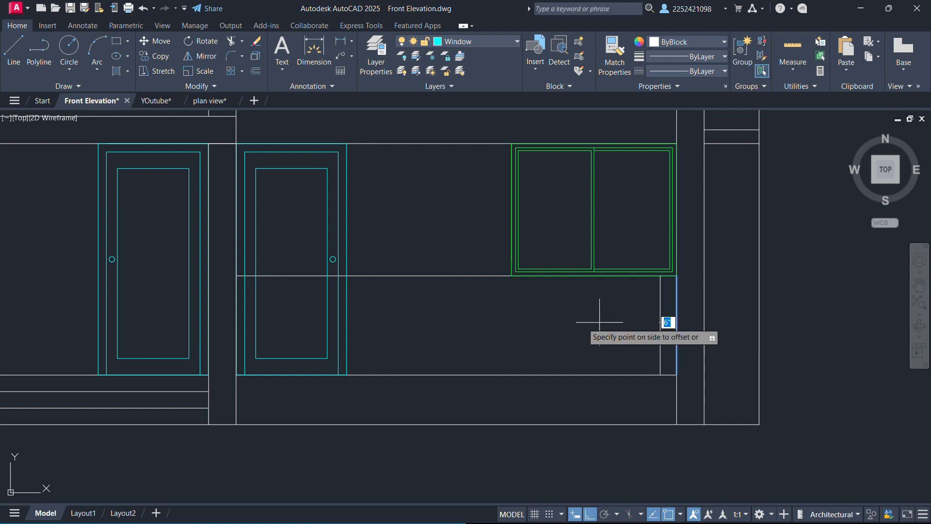
click(663, 321)
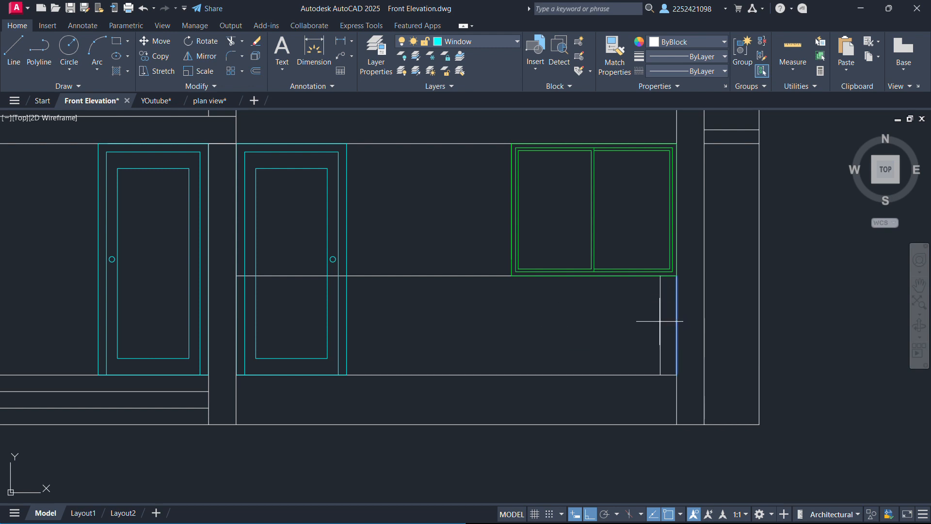
click(660, 326)
click(644, 324)
click(644, 326)
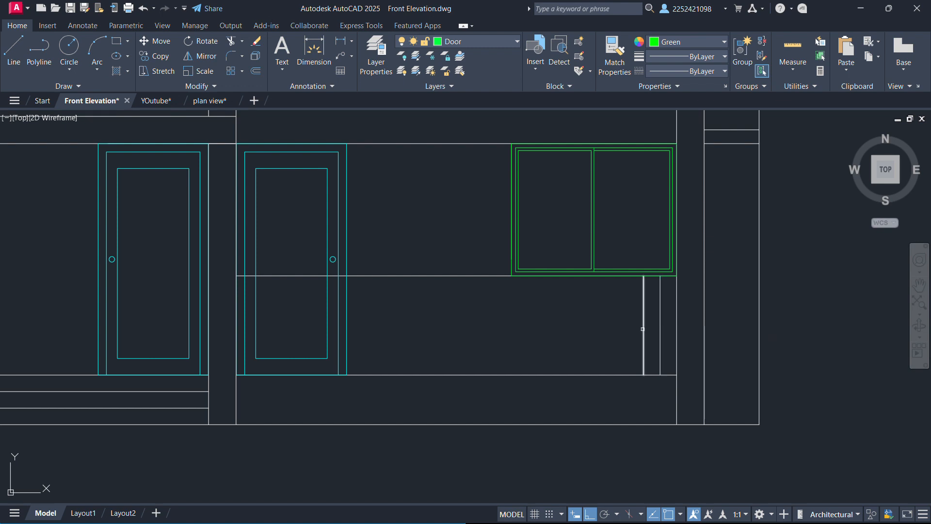
click(628, 328)
click(609, 327)
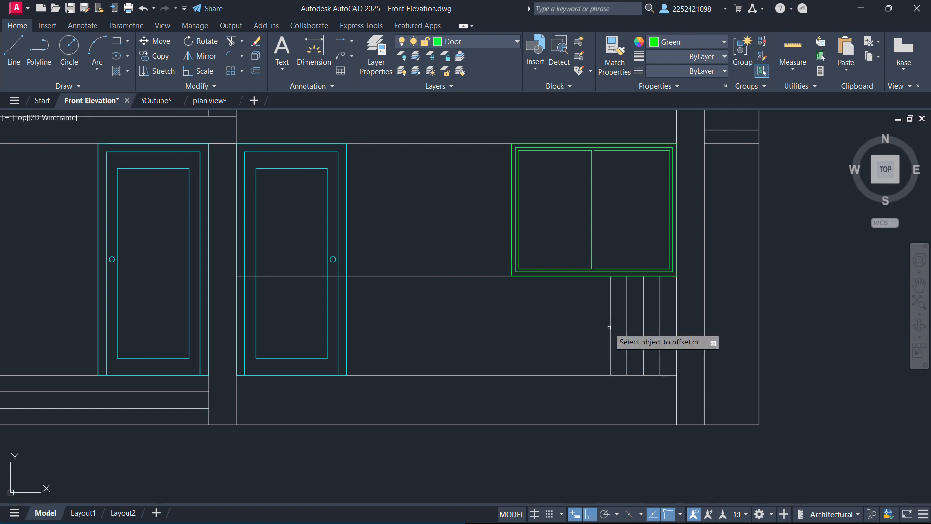
click(610, 328)
click(567, 327)
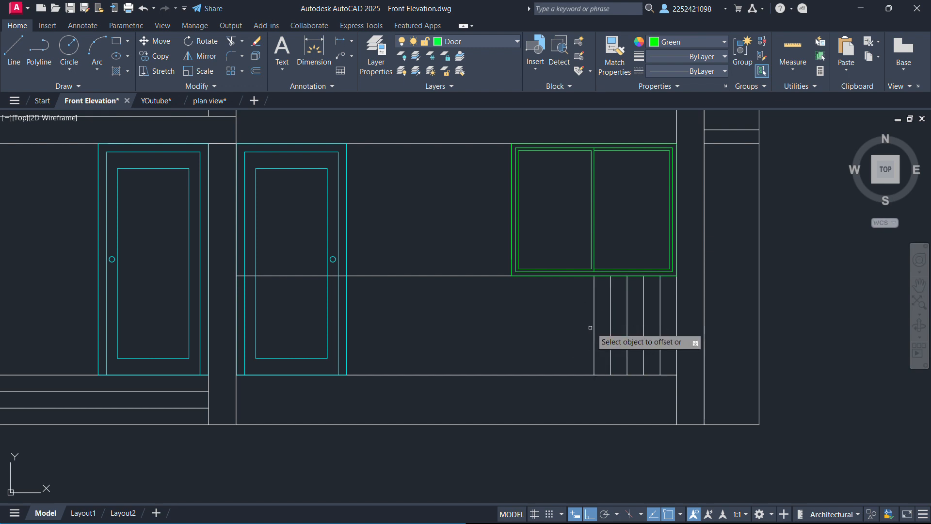
click(593, 327)
click(579, 327)
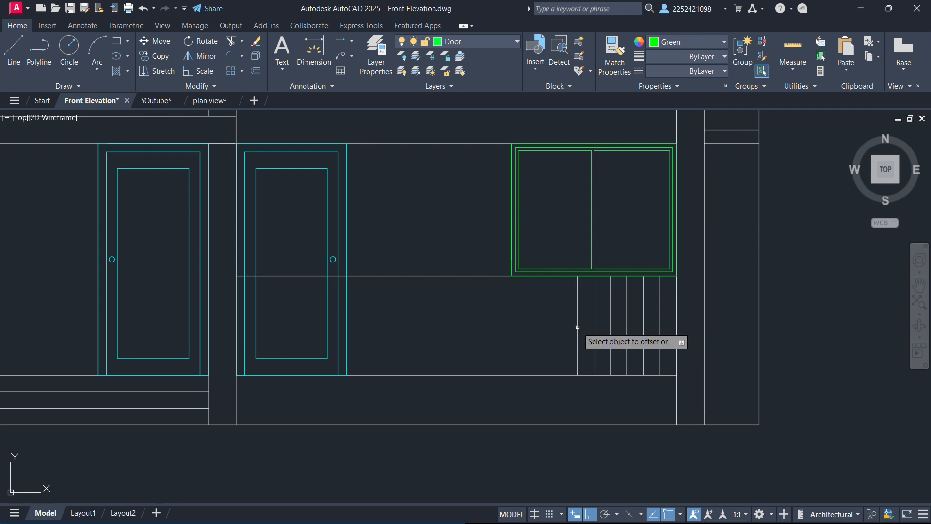
click(578, 328)
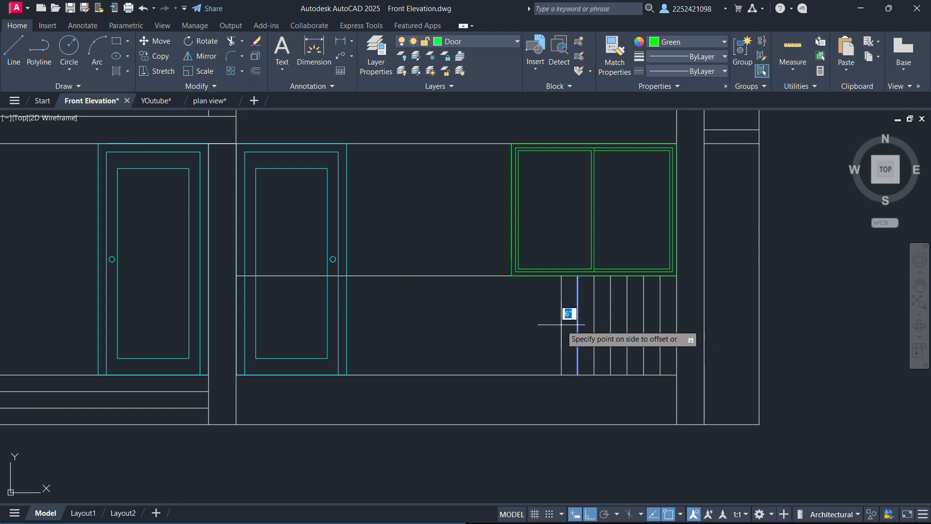
click(561, 324)
click(562, 326)
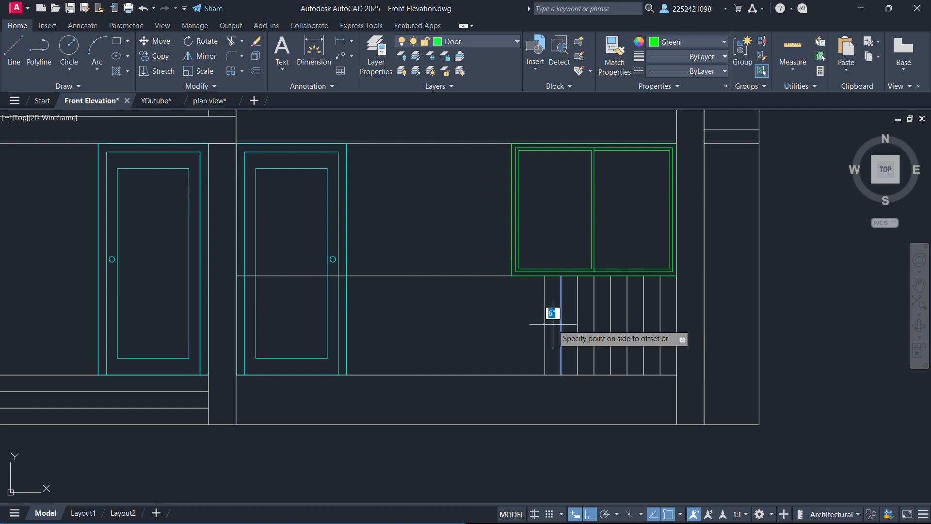
click(541, 323)
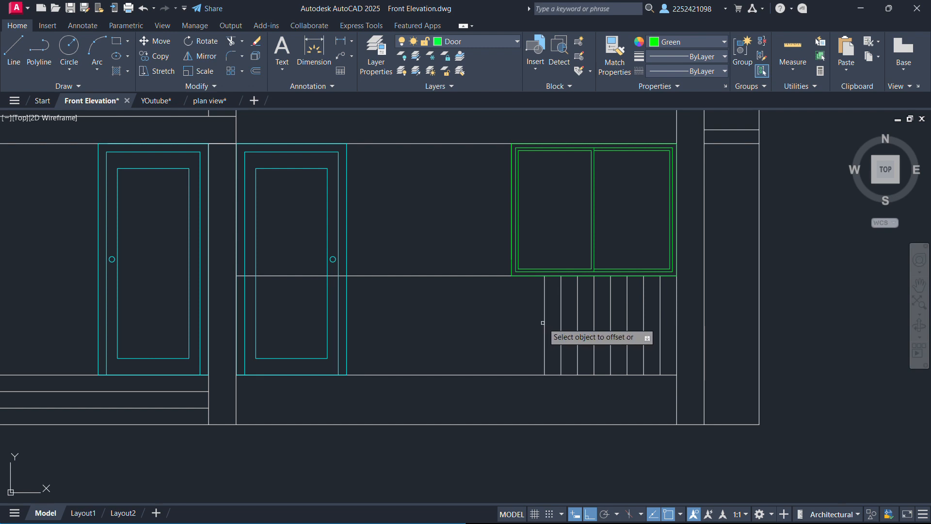
click(544, 322)
click(519, 320)
click(528, 320)
click(506, 318)
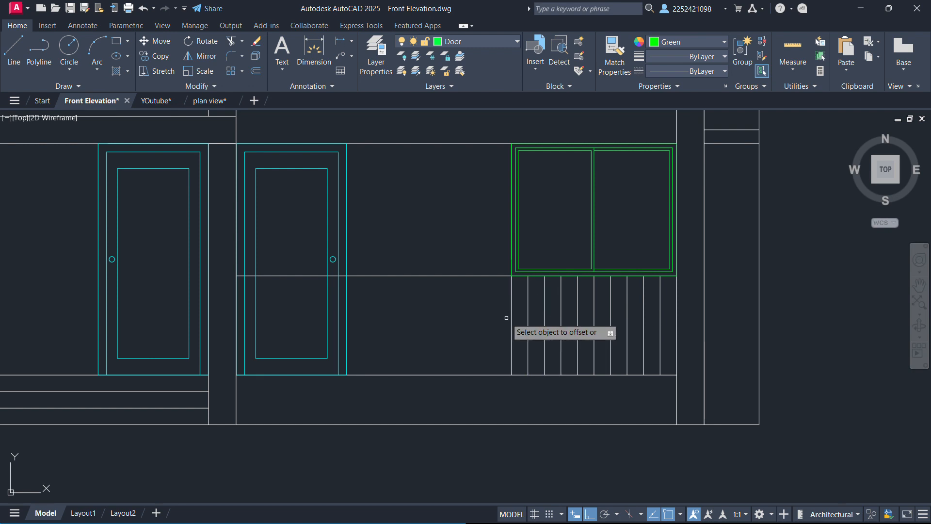
Continue the 6" offsets of the vertical railing lines from the window's left edge to the outer edge of the door beside the middle column.
click(512, 320)
click(487, 322)
click(495, 322)
click(473, 320)
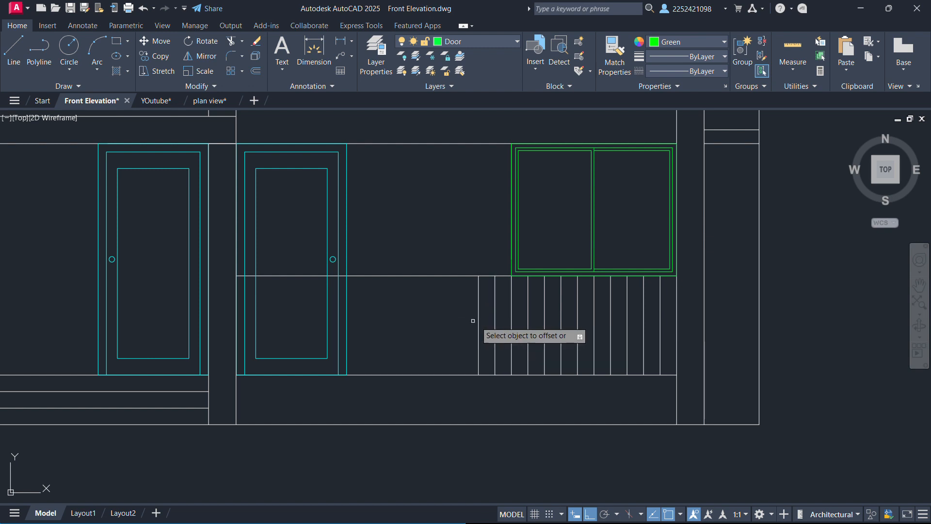
click(479, 318)
click(467, 324)
click(462, 316)
click(450, 318)
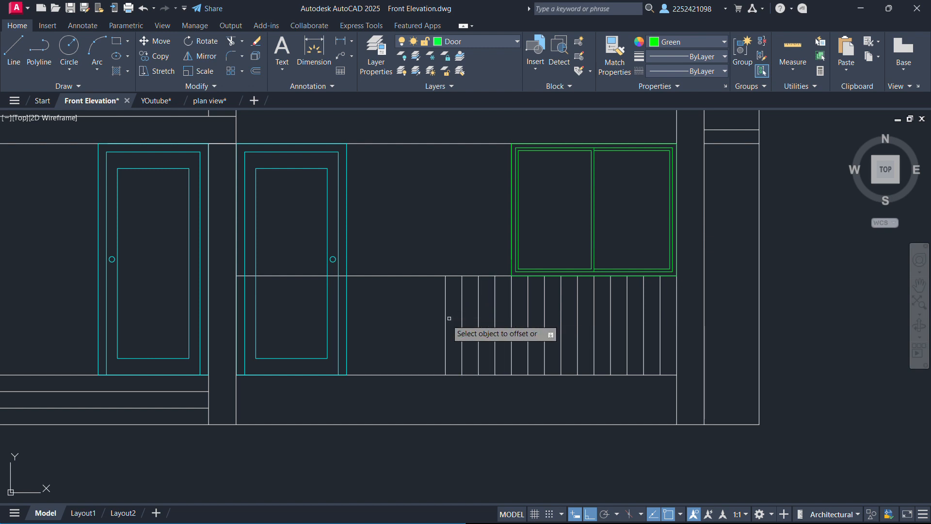
click(446, 319)
click(418, 326)
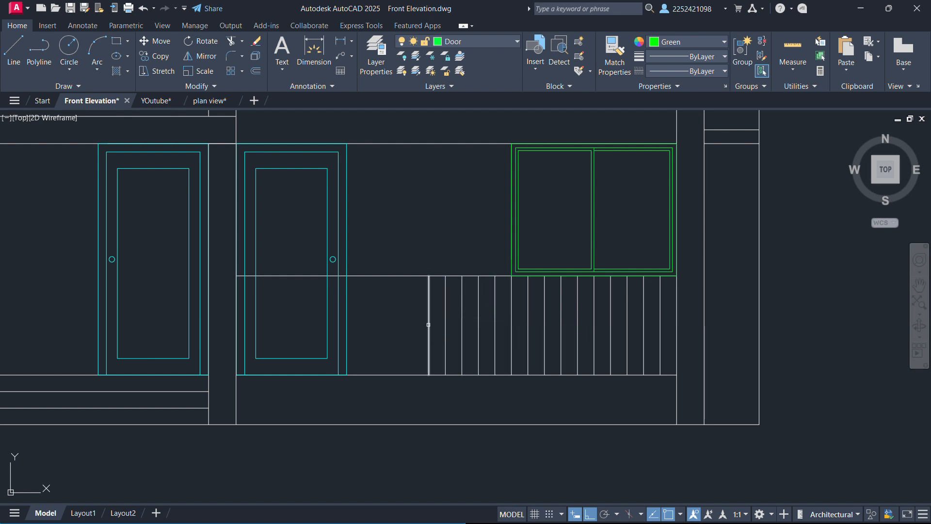
click(429, 324)
click(419, 321)
click(412, 334)
click(392, 321)
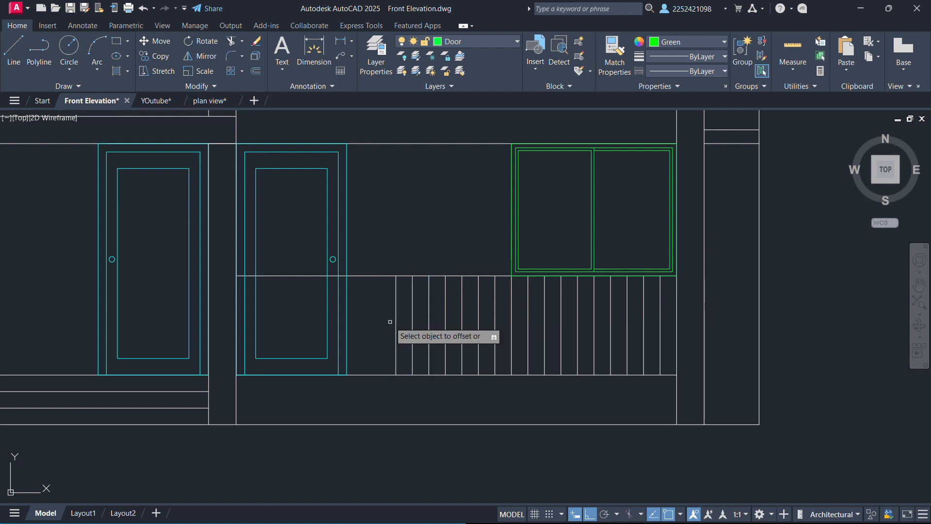
click(396, 320)
click(384, 322)
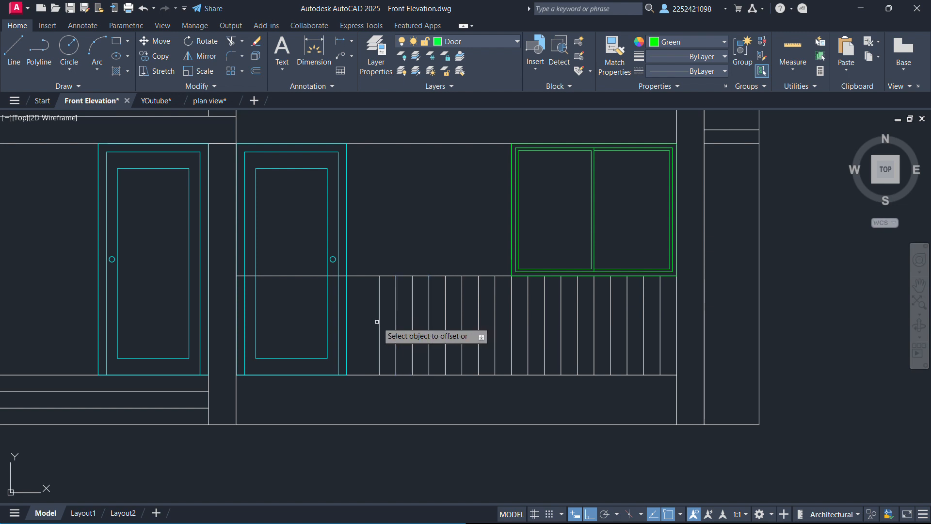
click(379, 321)
click(369, 319)
click(363, 320)
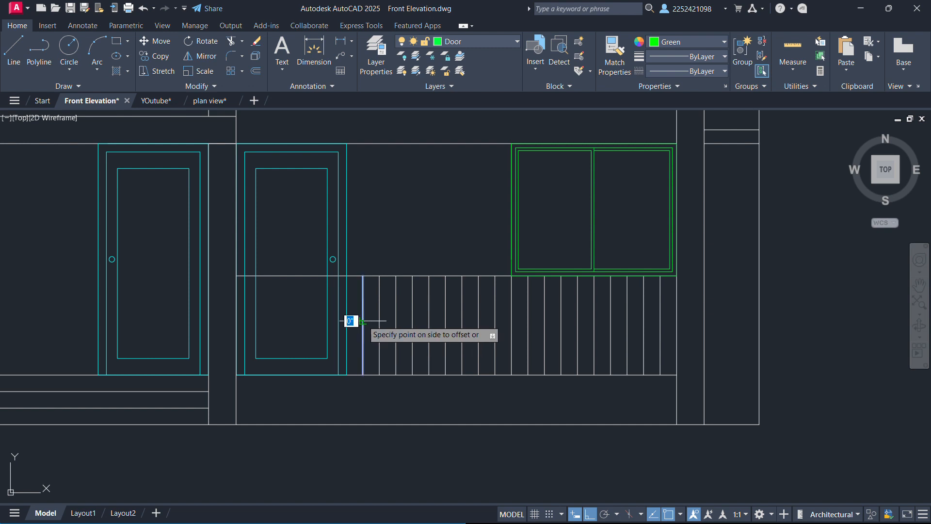
click(351, 320)
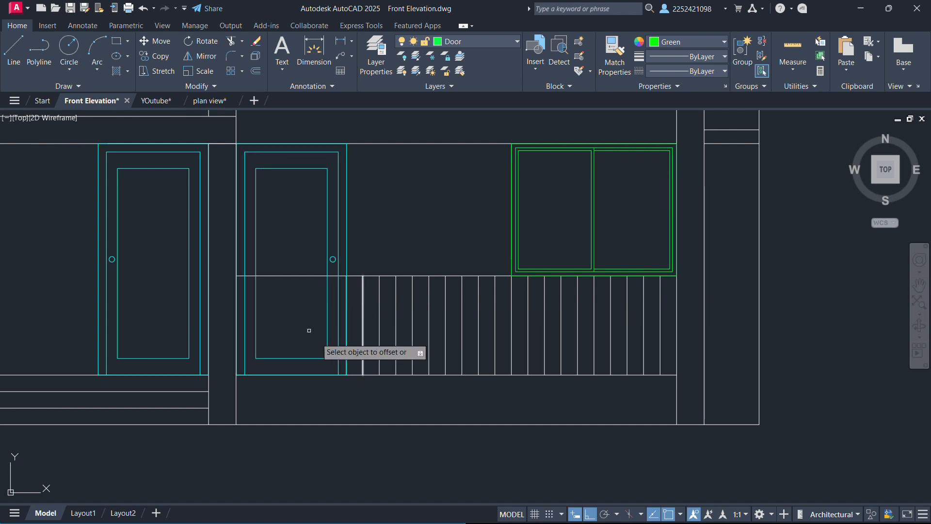
Continue the 6" offsets of the vertical railing lines across the door until they reach the middle column.
scroll(344, 328, up, 6)
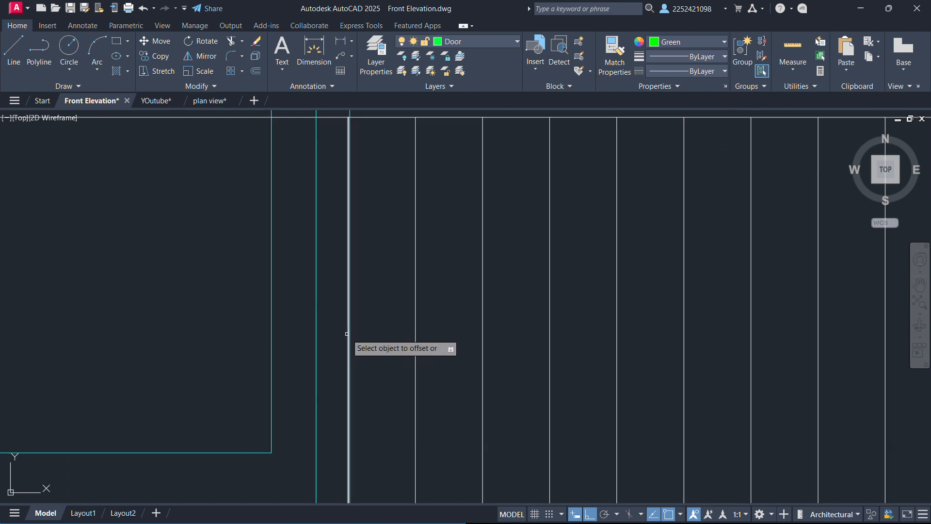
click(348, 332)
click(287, 323)
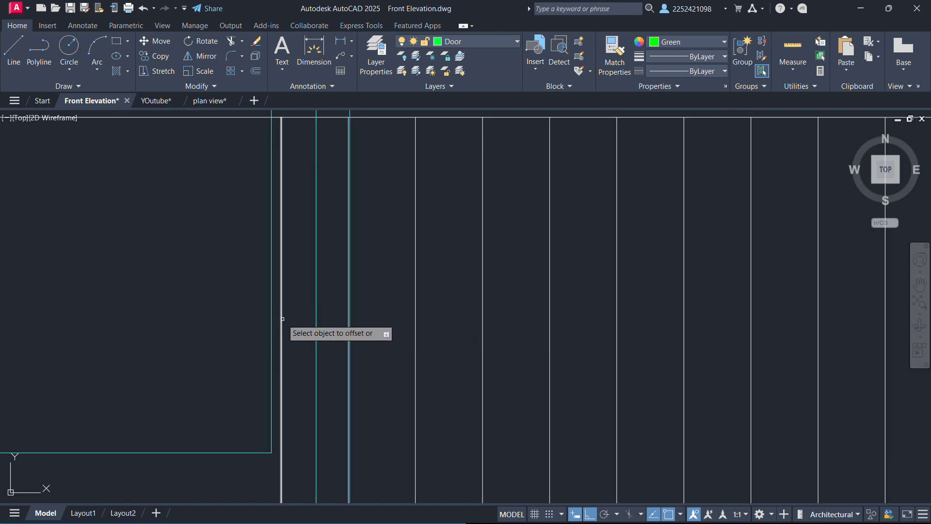
scroll(232, 317, down, 3)
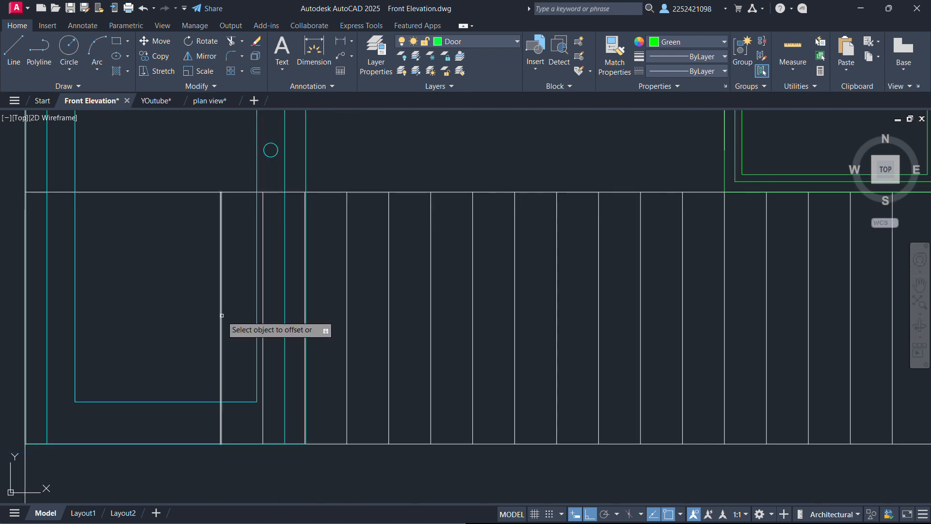
click(220, 317)
click(180, 314)
click(180, 315)
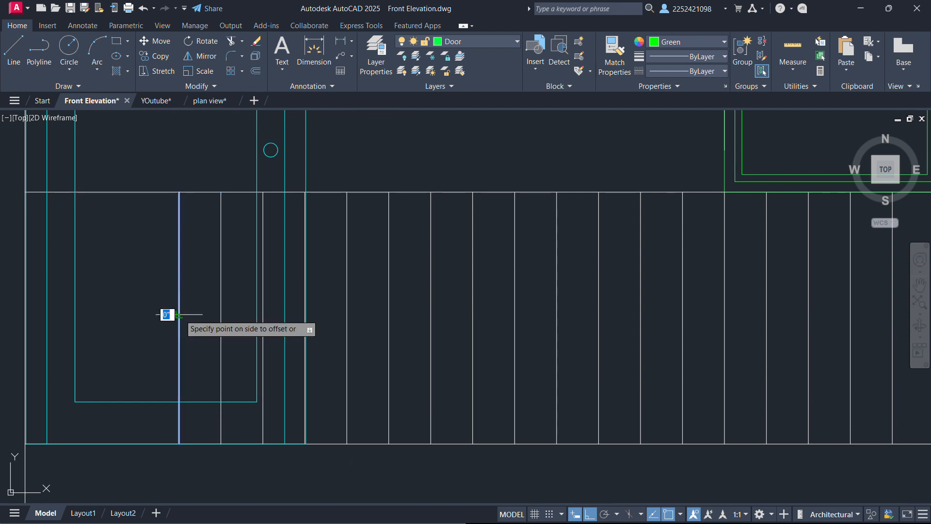
click(148, 314)
click(137, 315)
click(116, 315)
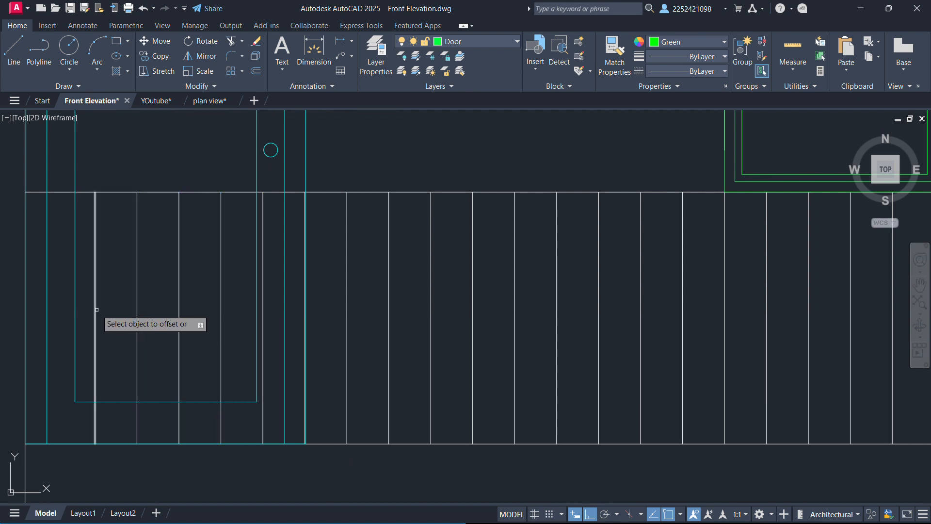
click(94, 308)
click(64, 308)
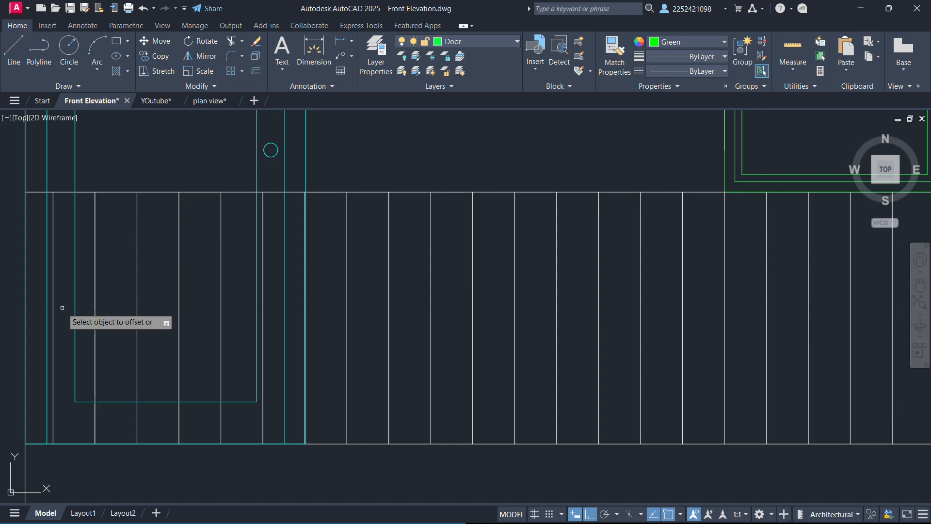
Examine the railing and its top rail on the reference image and compare them with the drawn railing.
scroll(455, 314, down, 2)
scroll(455, 315, down, 6)
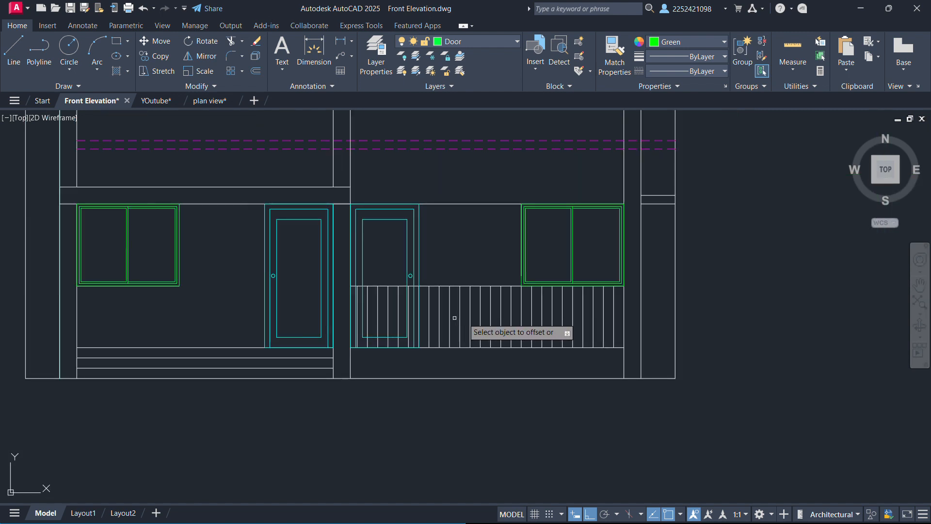
click(920, 284)
drag(123, 289, 317, 288)
scroll(317, 288, up, 7)
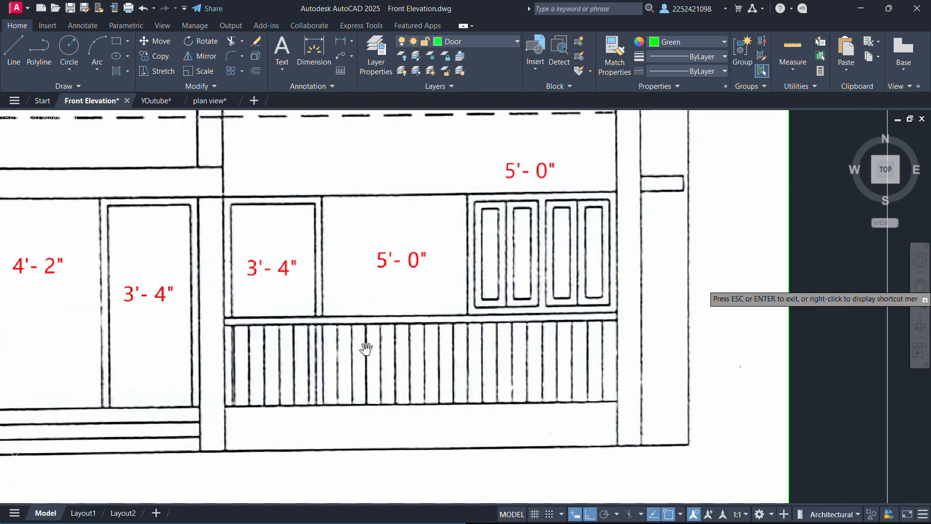
drag(520, 310, 277, 298)
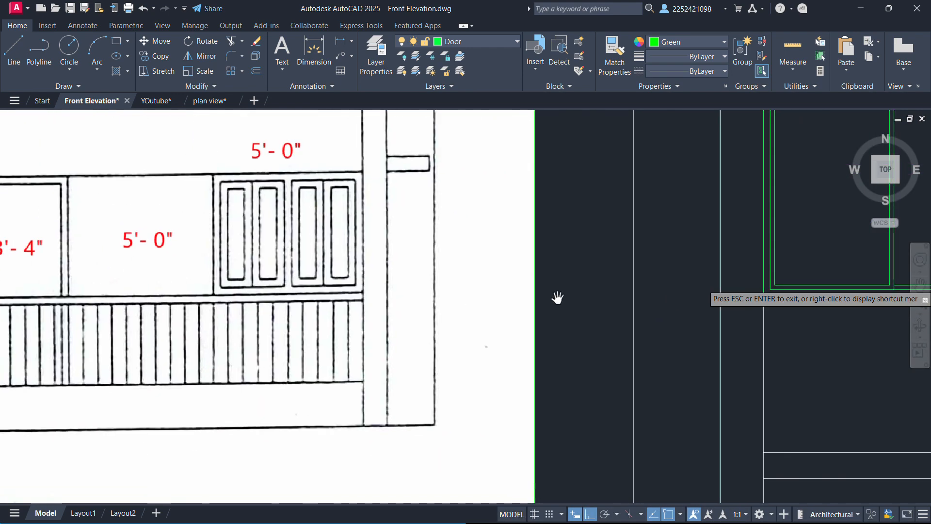
scroll(558, 298, down, 3)
drag(669, 253, 116, 249)
drag(582, 263, 325, 247)
key(Escape)
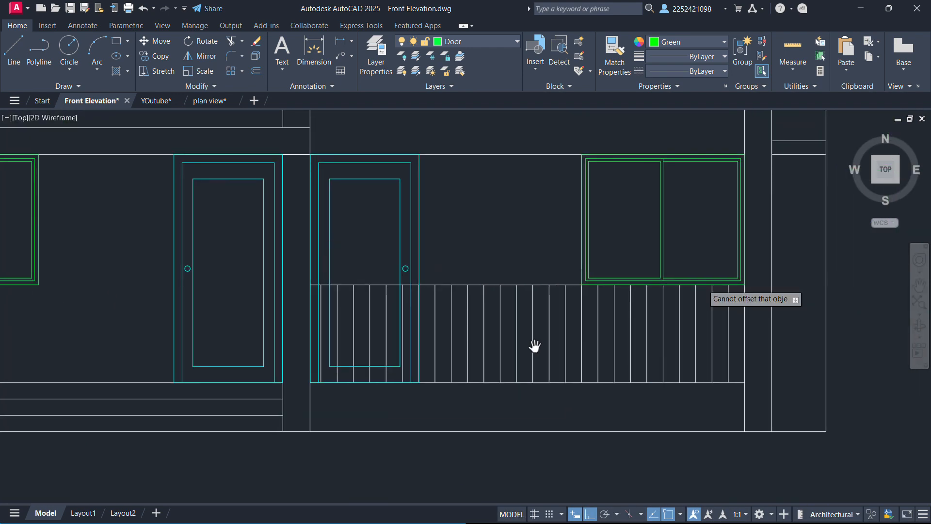
key(Escape)
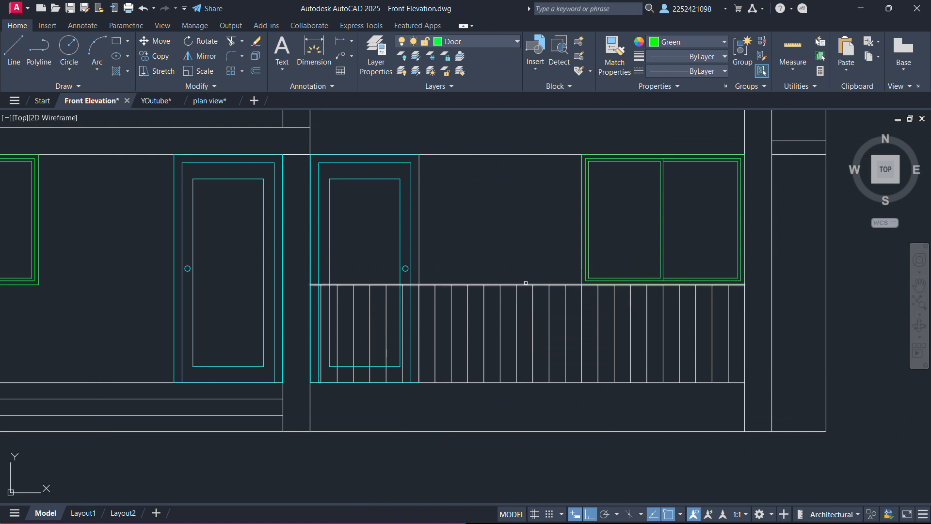
Offset the railing's top horizontal line downward by 2" to form the top rail, and end the Offset command.
click(525, 285)
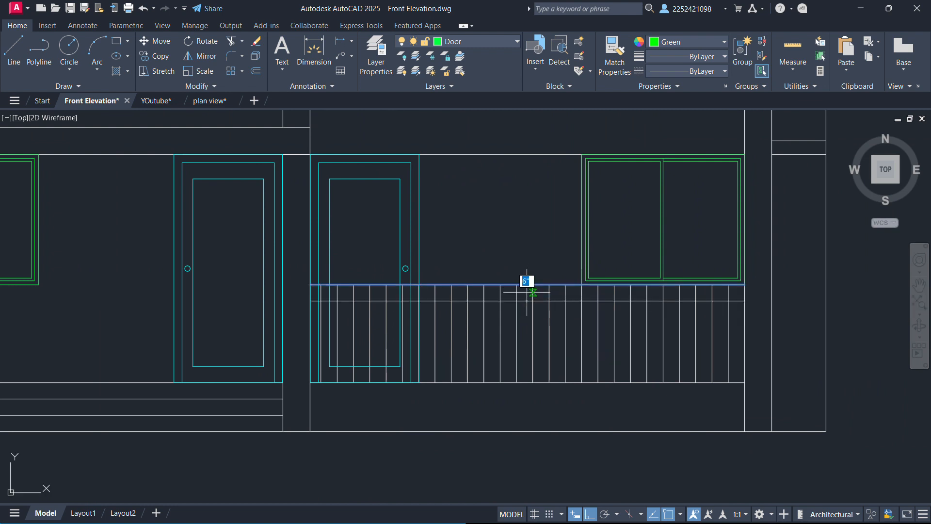
text(2")
key(Return)
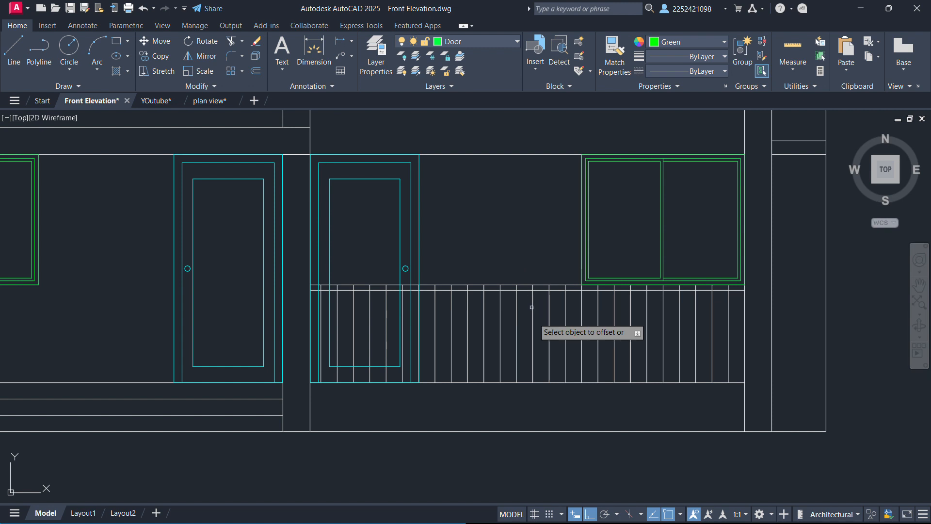
scroll(621, 377, up, 4)
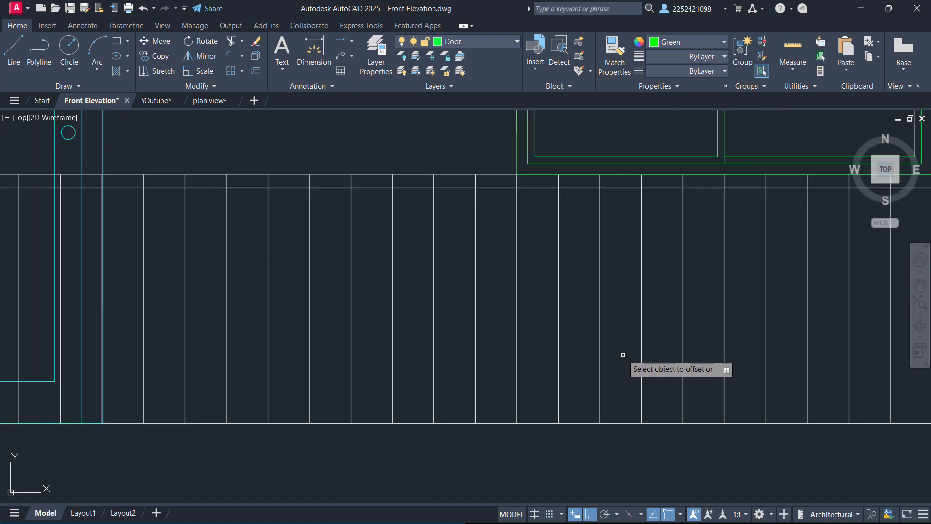
scroll(586, 297, down, 2)
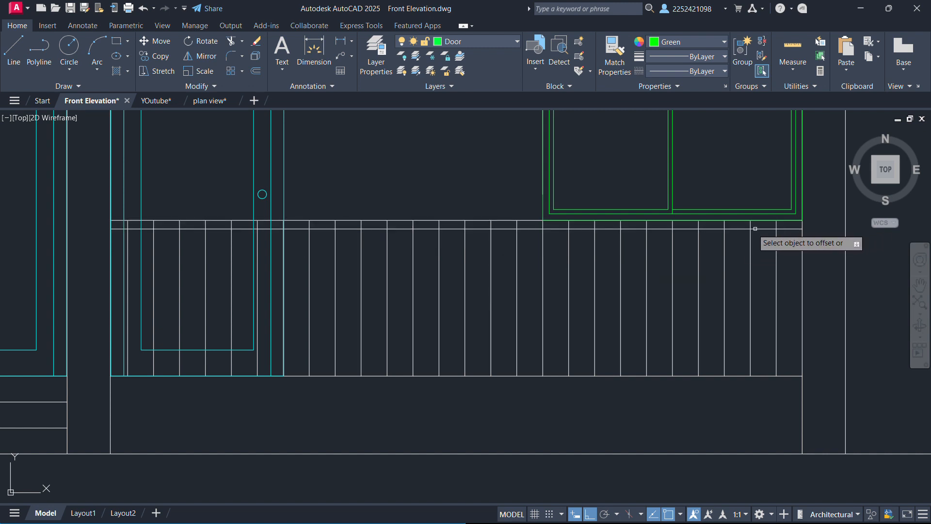
click(782, 228)
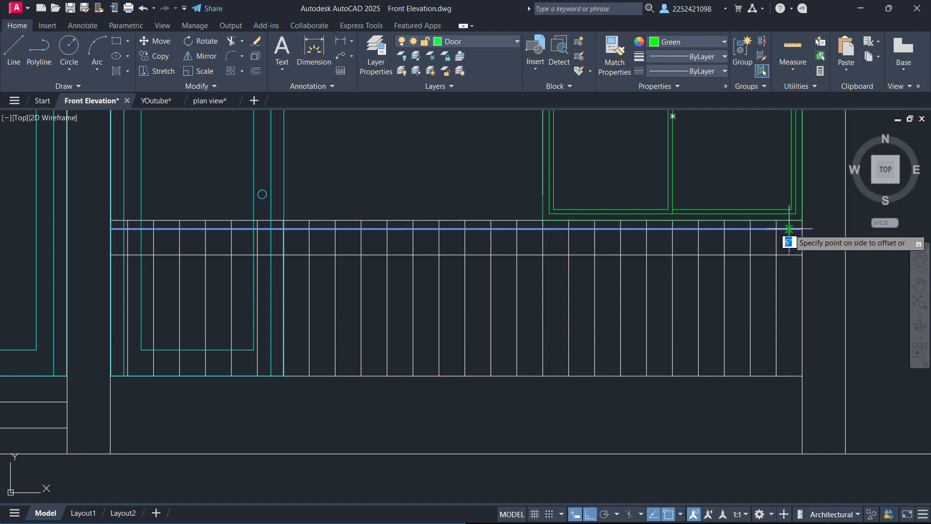
key(Escape)
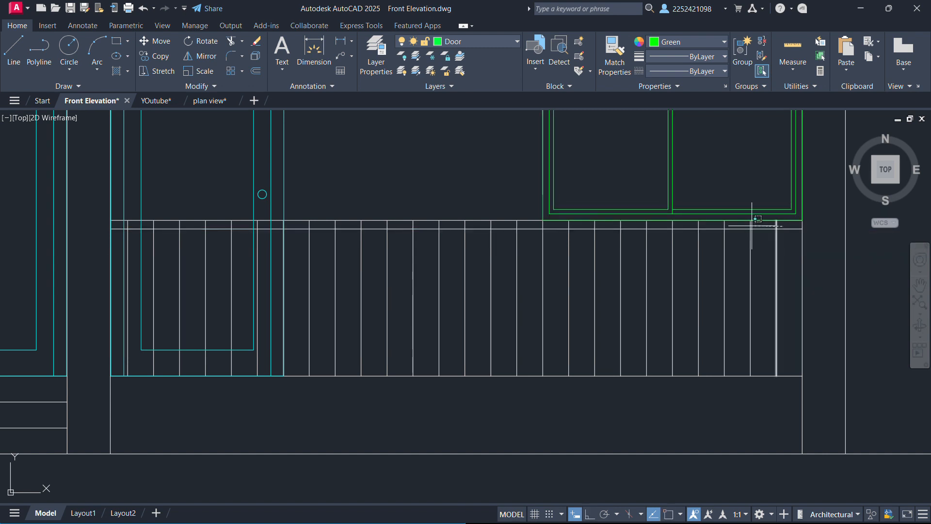
drag(750, 226, 782, 228)
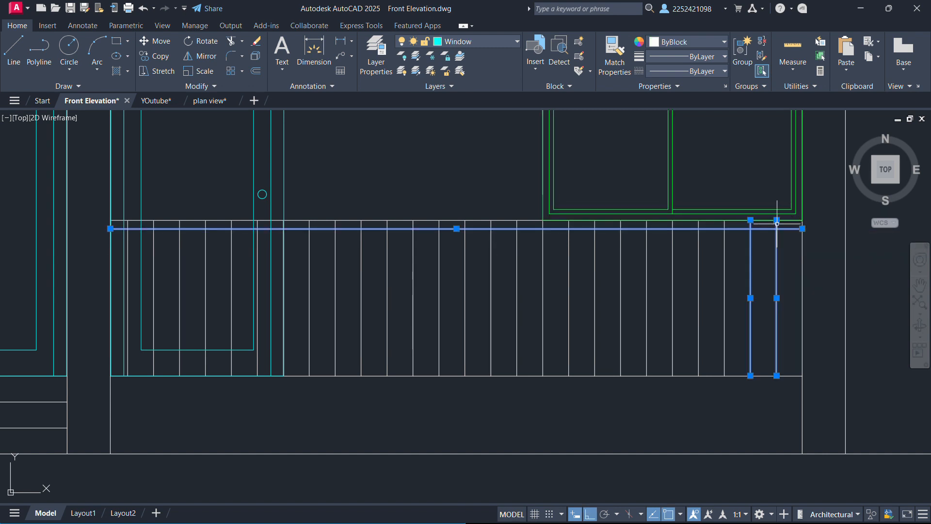
key(Escape)
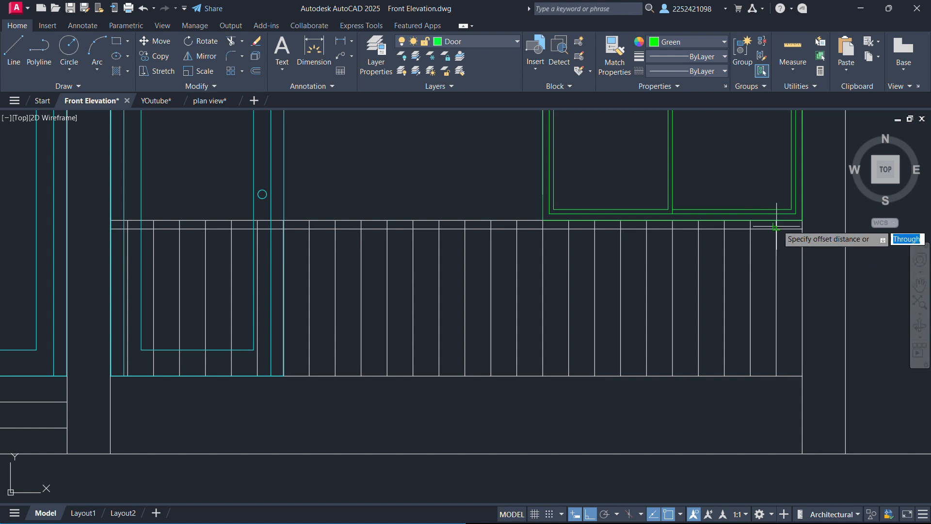
scroll(775, 224, up, 5)
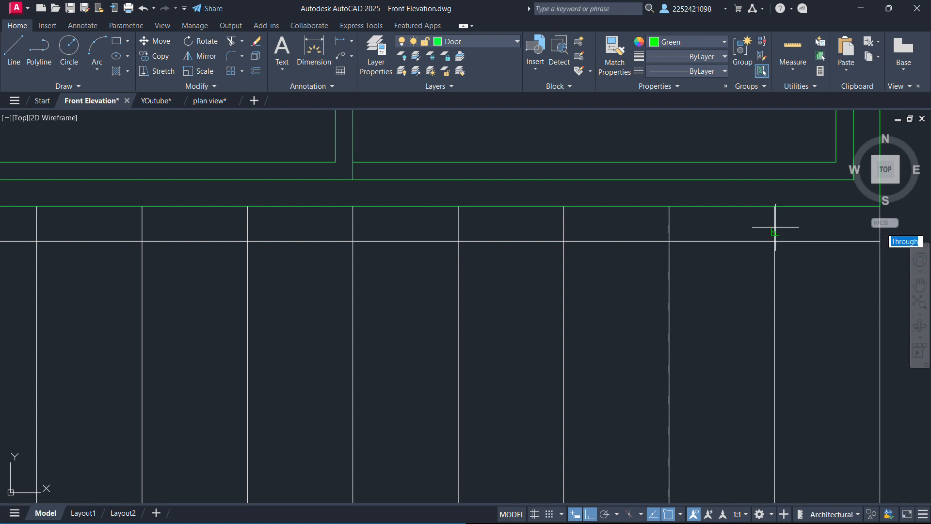
key(Escape)
Trim the ends of the vertical railing lines that cross the top rail, one by one, beneath the green window beside the railing.
text(tri)
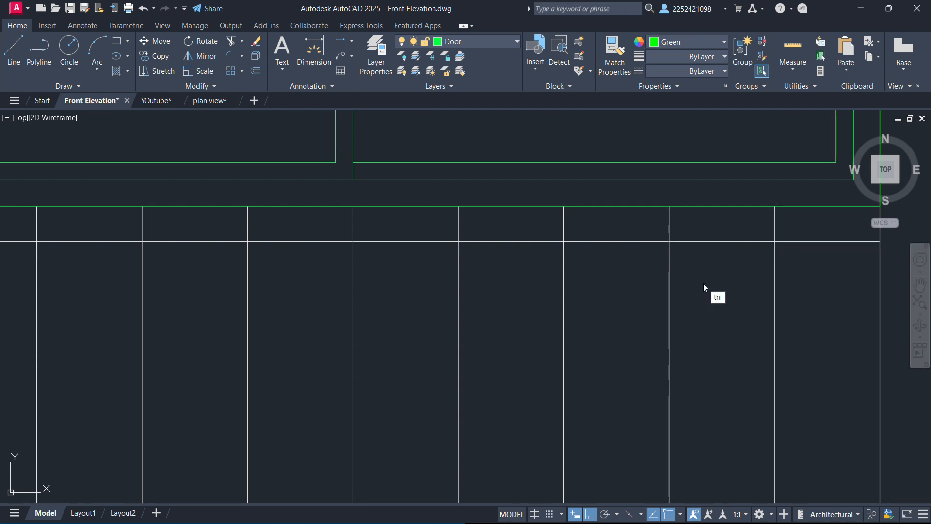
text(m)
key(Return)
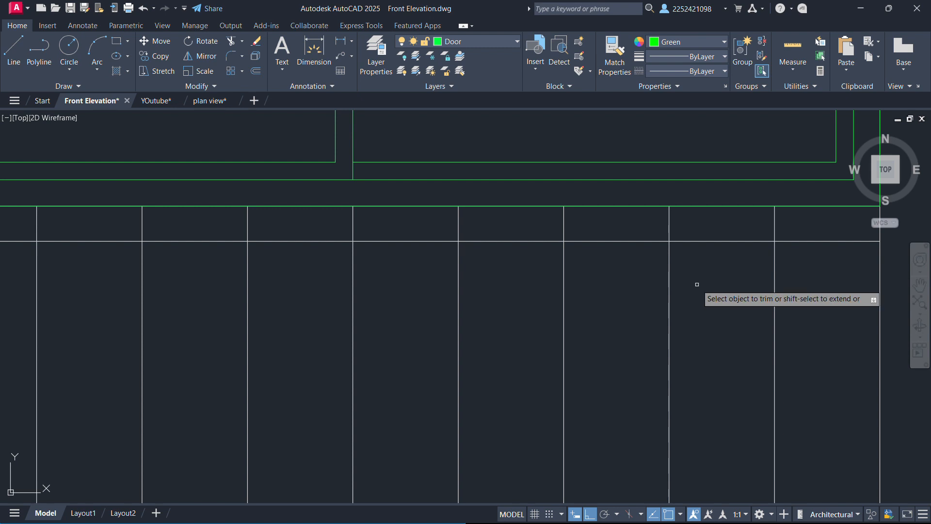
click(775, 223)
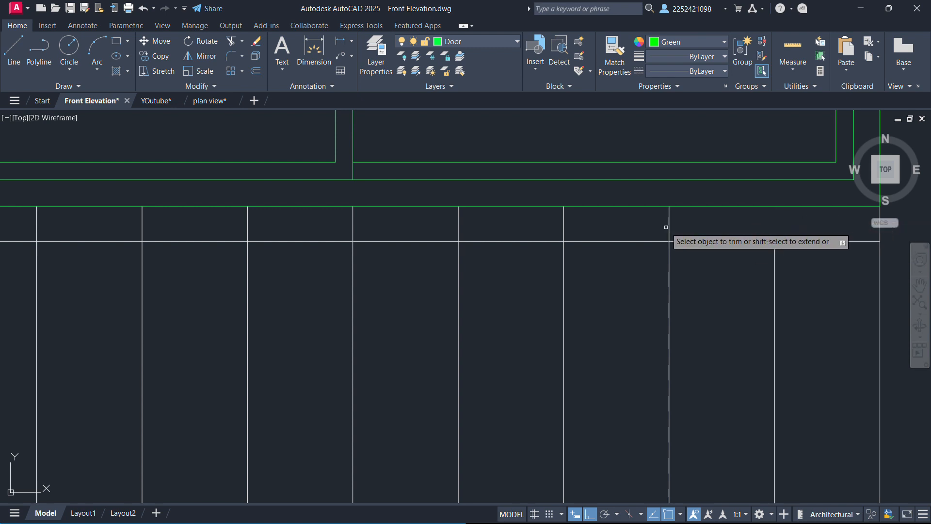
click(669, 224)
click(564, 221)
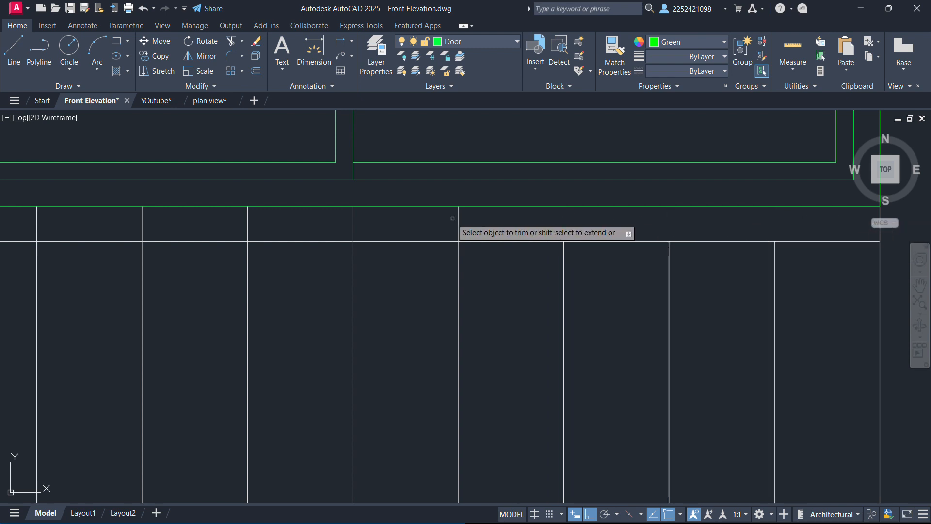
click(457, 221)
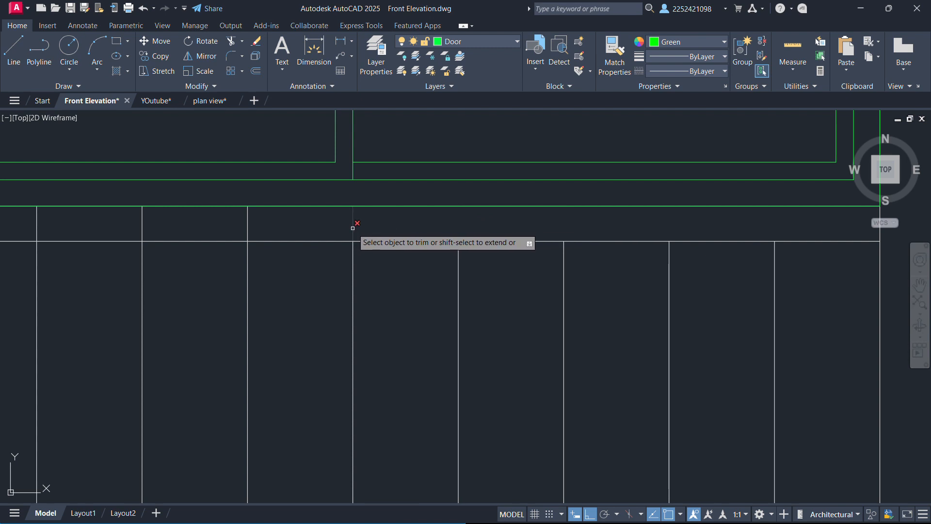
click(353, 228)
Trim the remaining vertical line ends inside the top rail with a fence running across to the middle column, and end the Trim command.
scroll(326, 251, down, 4)
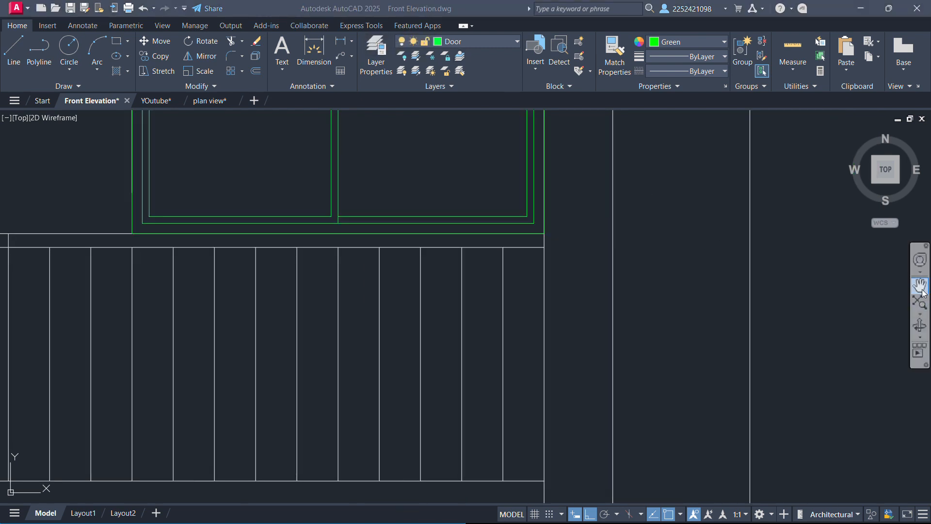
key(F8)
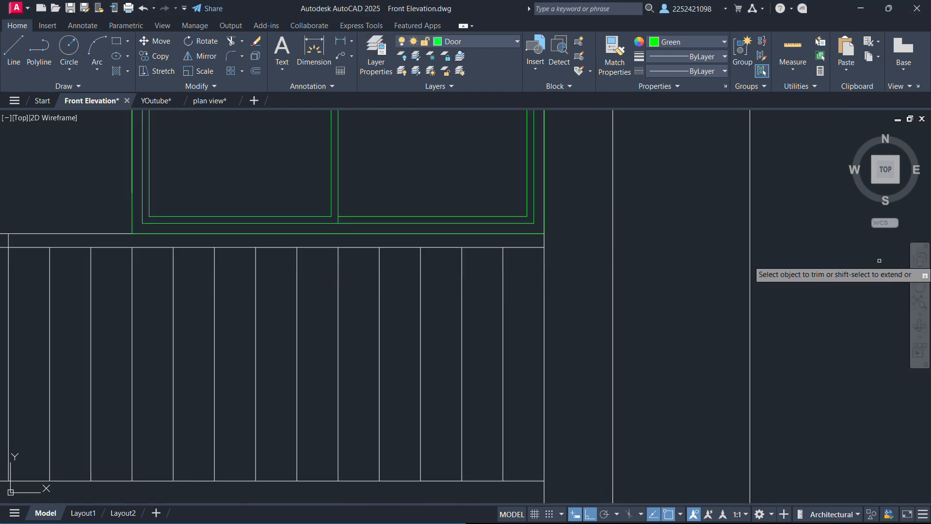
click(920, 282)
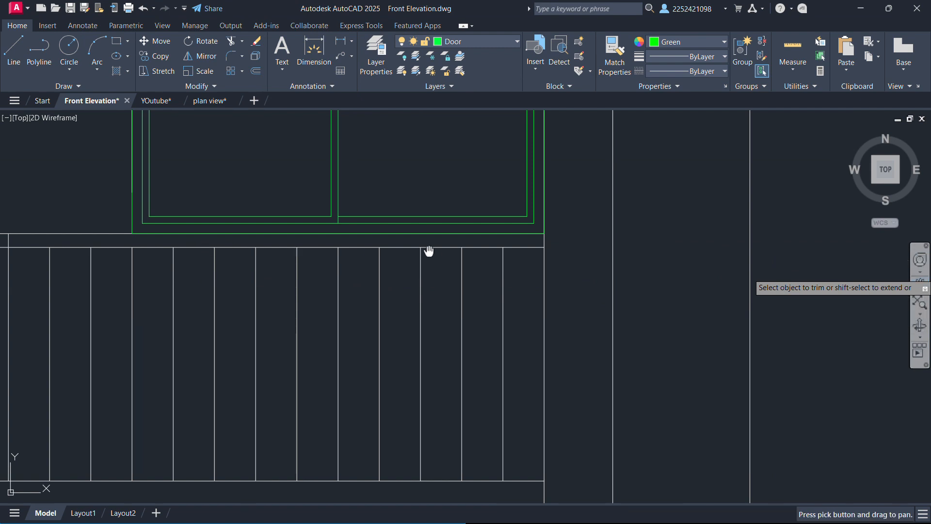
scroll(429, 251, down, 2)
drag(223, 260, 542, 287)
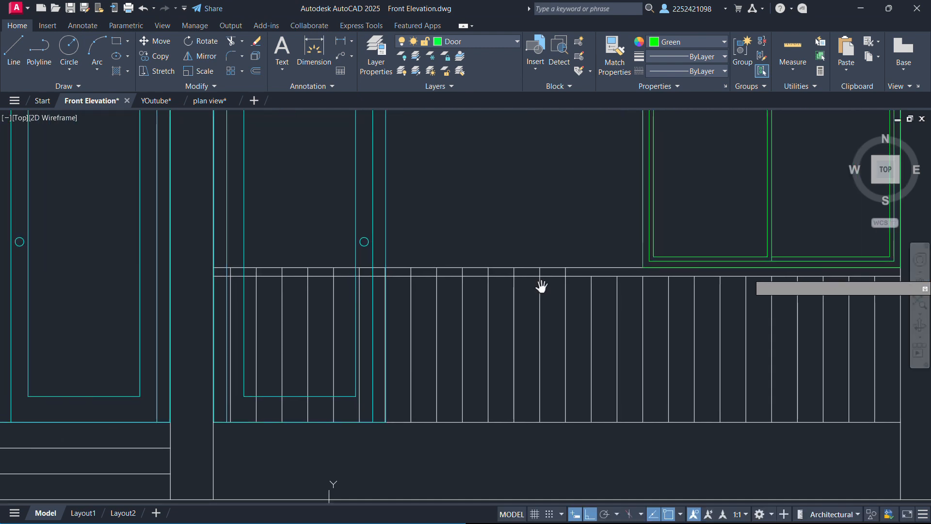
key(Escape)
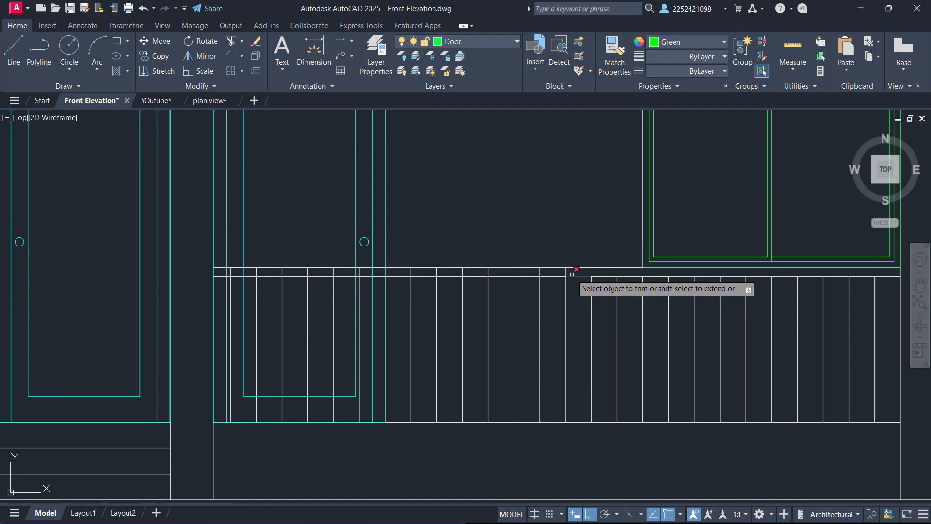
click(571, 272)
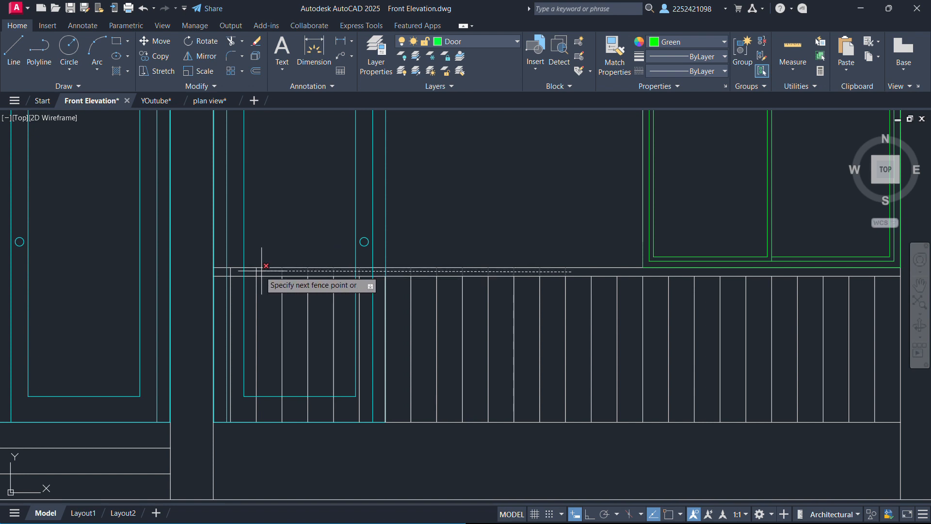
click(217, 267)
key(Return)
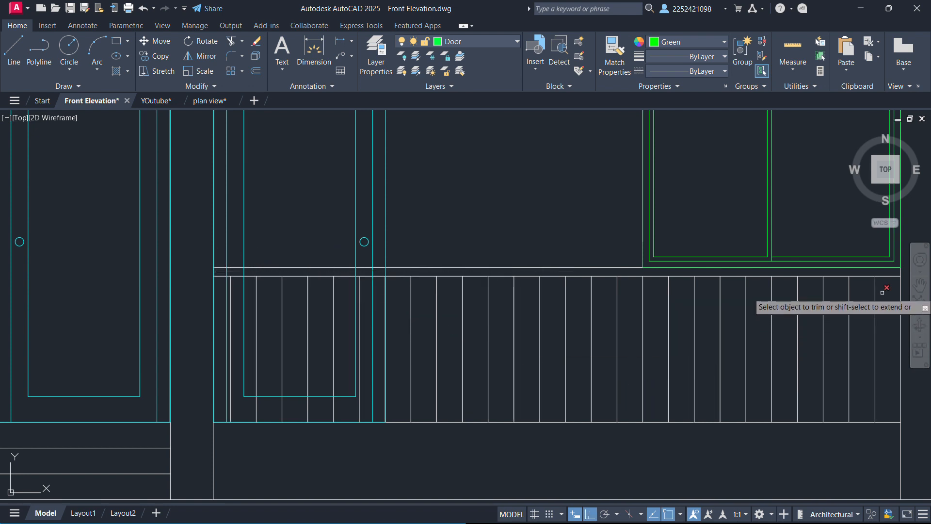
Dimension the height of the entrance steps from the ground line to the porch floor, placing the dimension outside the left column.
click(921, 284)
scroll(528, 288, down, 5)
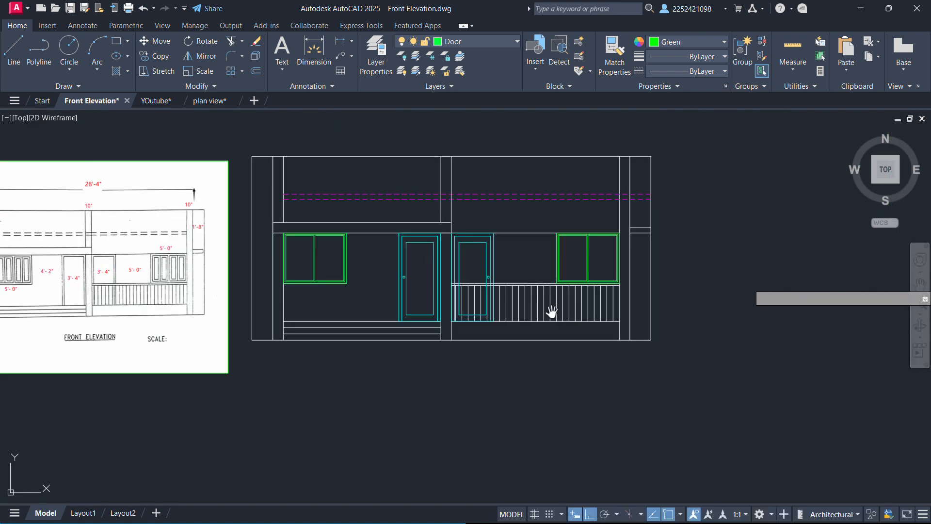
drag(907, 287, 921, 286)
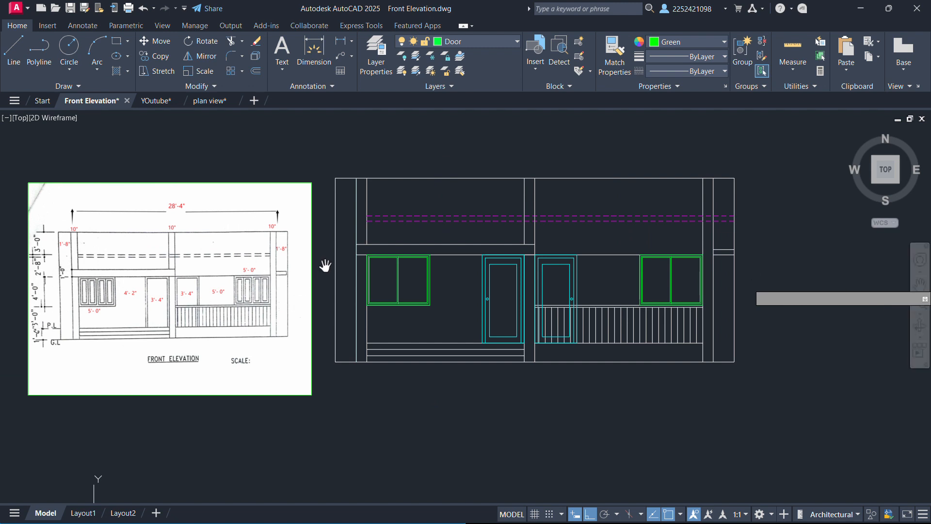
click(309, 56)
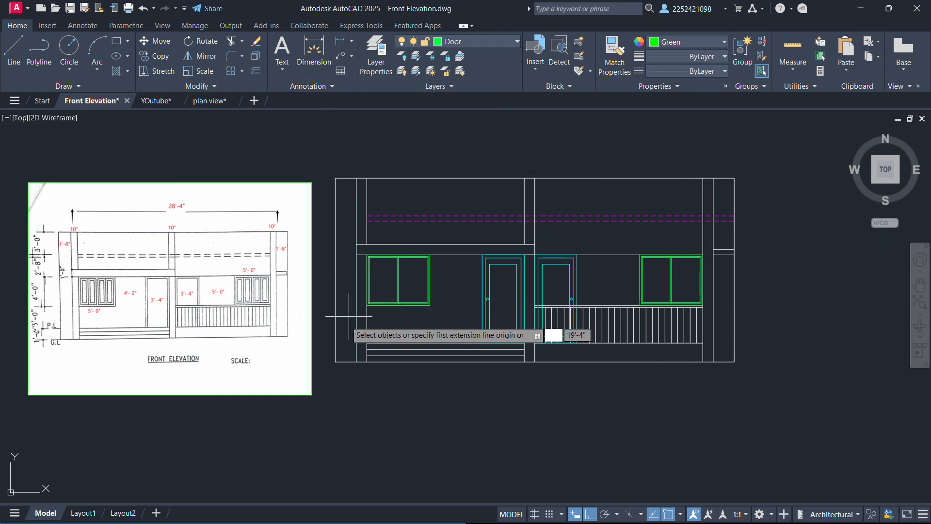
click(368, 360)
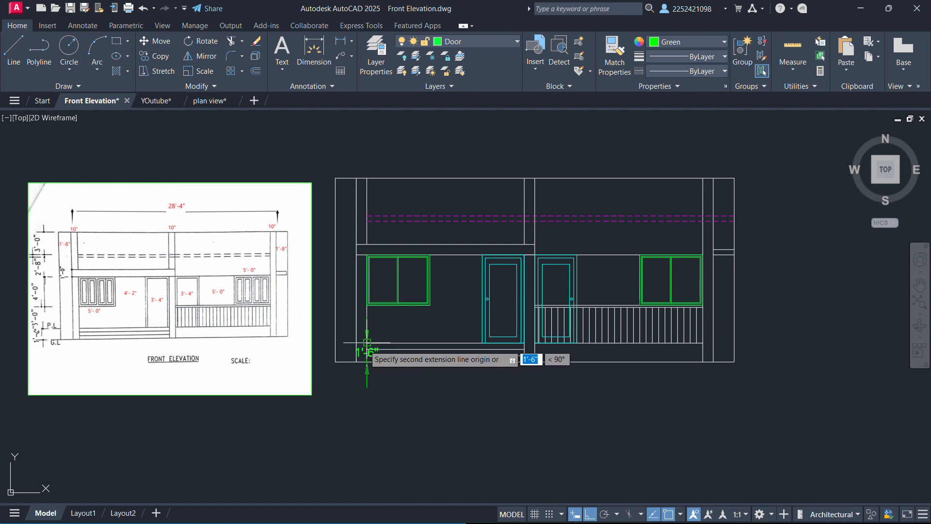
click(367, 343)
click(325, 353)
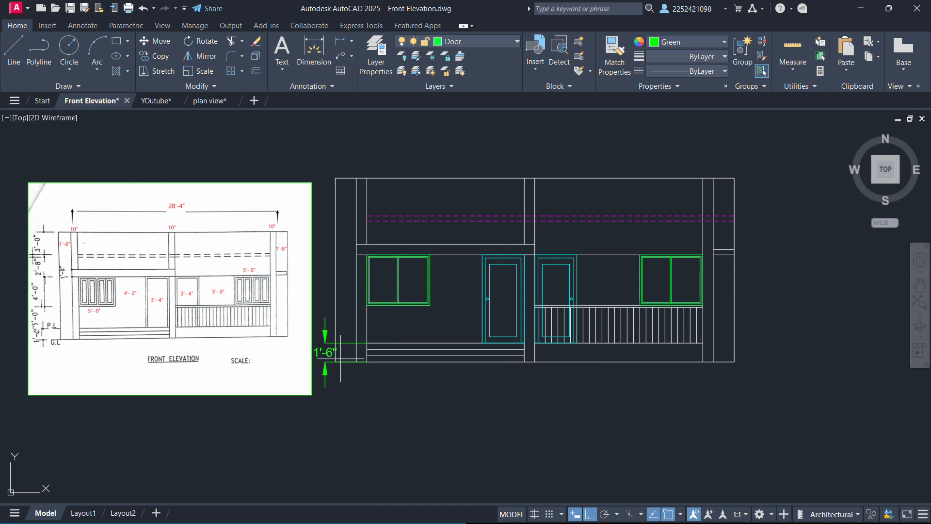
Dimension the height from the porch floor to the left window's sill and the window's own height, stacked above the steps' dimension.
click(368, 342)
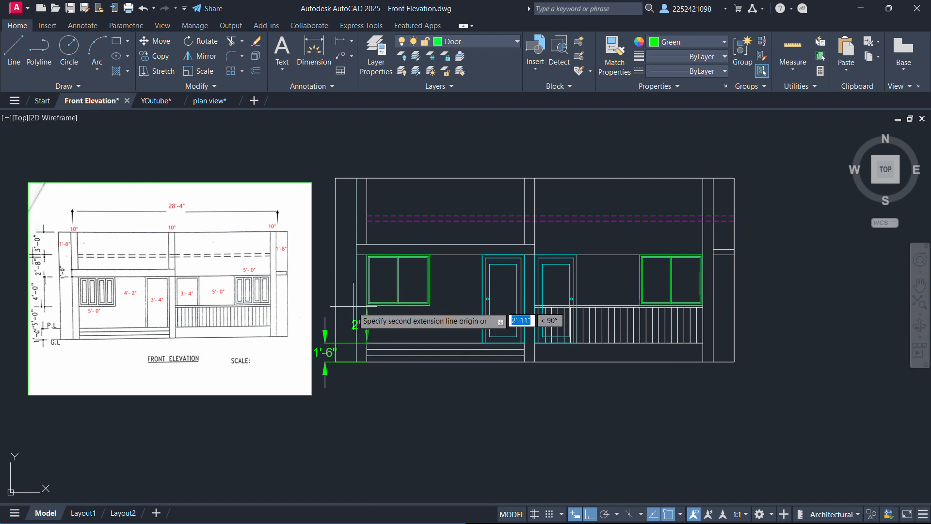
scroll(365, 304, up, 2)
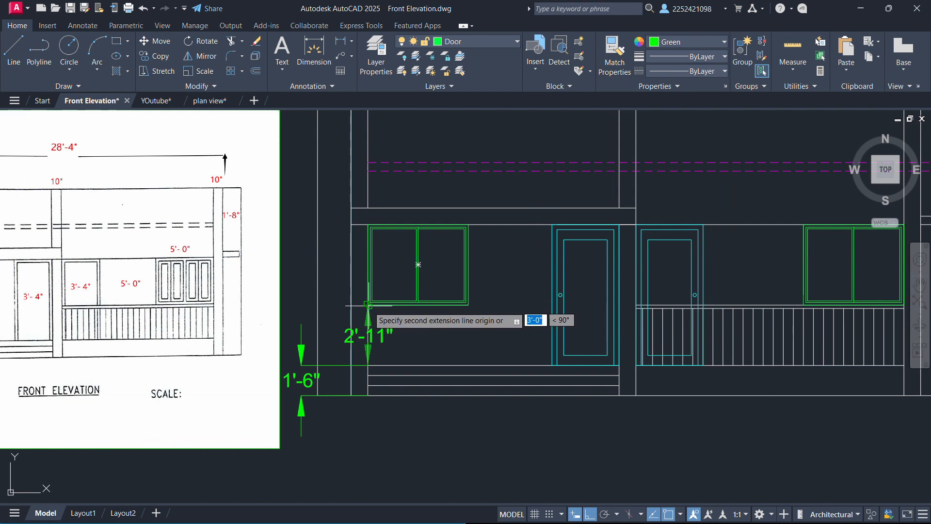
click(368, 304)
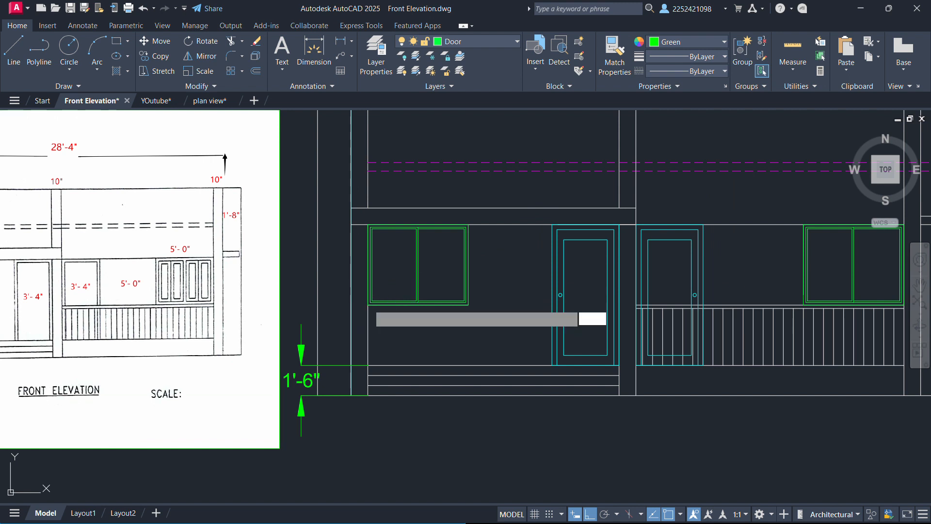
click(294, 307)
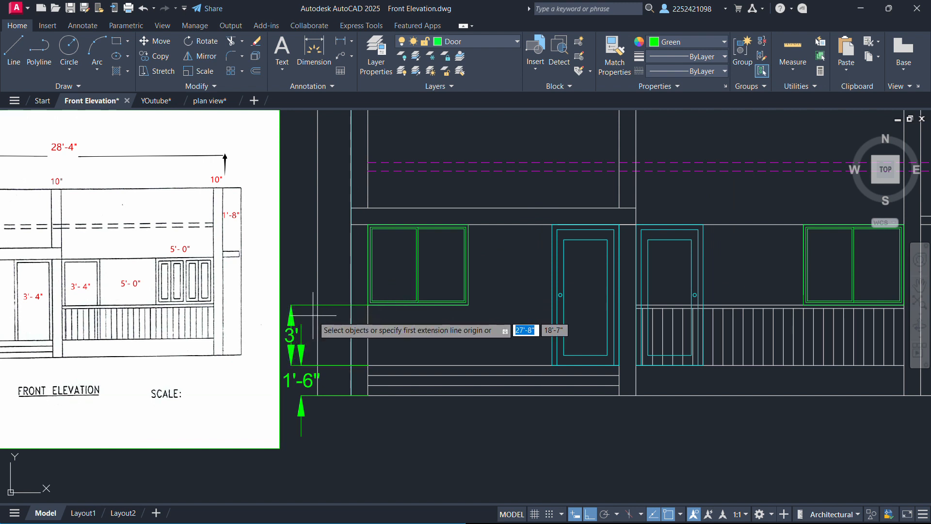
scroll(296, 311, down, 2)
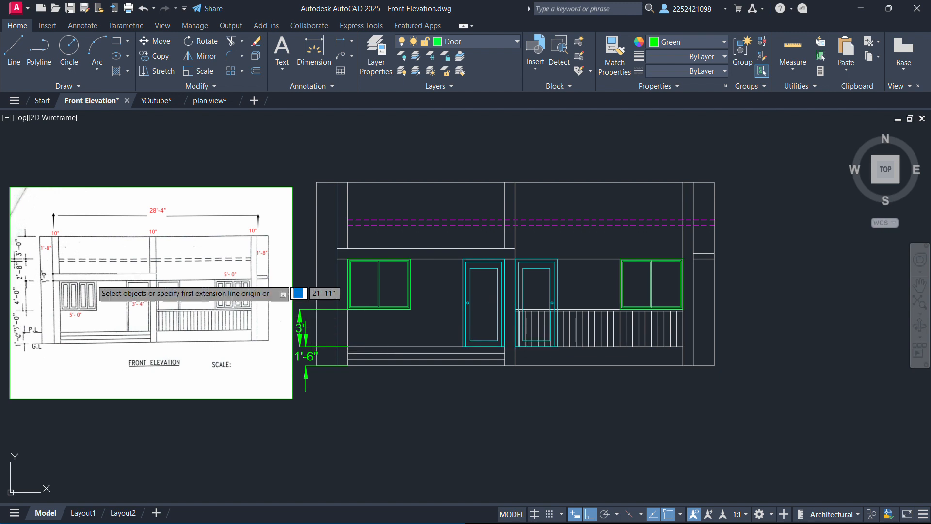
click(348, 308)
click(348, 261)
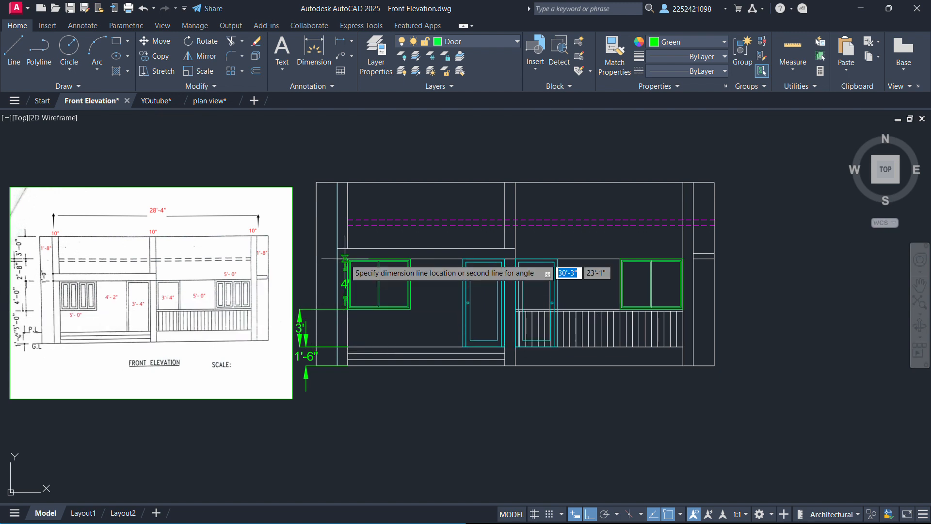
click(299, 266)
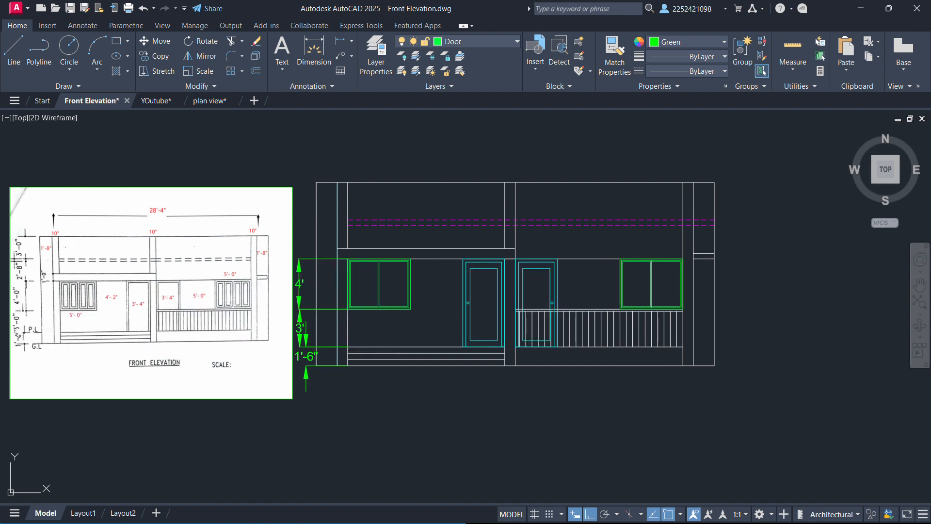
Dimension the depth of the beam above the left window and the height from the window's top to the lower dashed line.
click(348, 259)
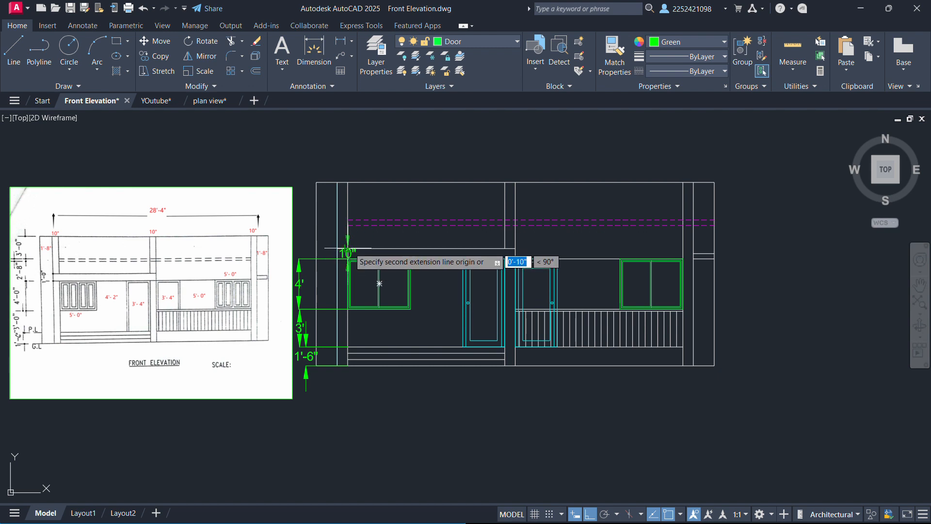
click(347, 248)
click(307, 248)
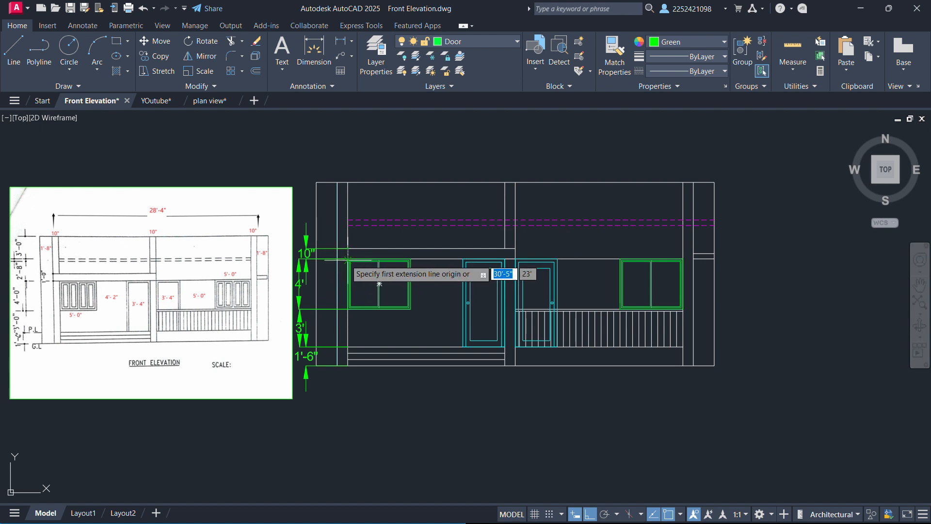
click(348, 260)
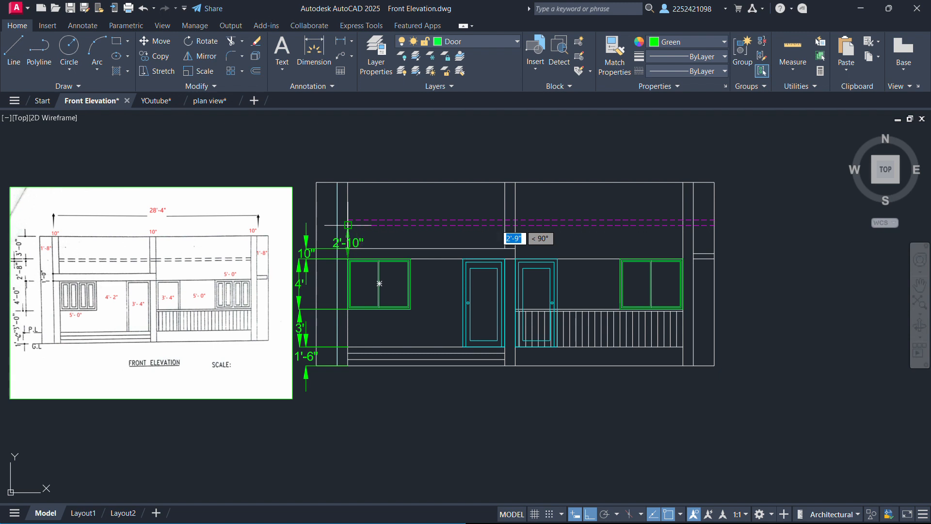
scroll(348, 226, up, 4)
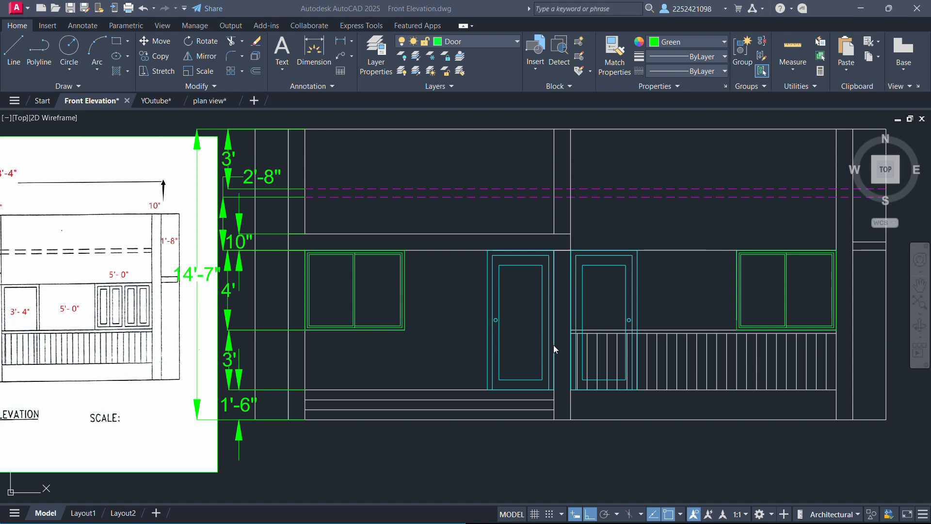
scroll(554, 345, down, 2)
scroll(524, 359, up, 2)
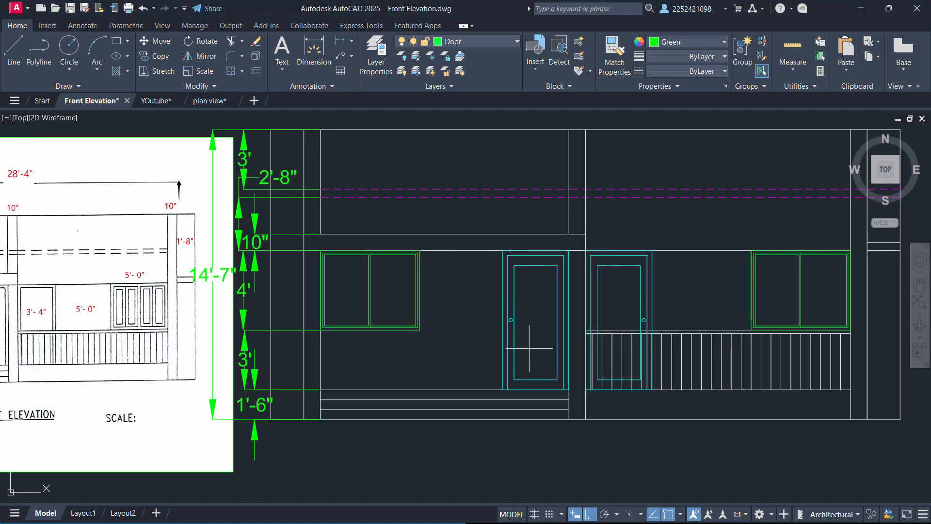
key(space)
click(121, 243)
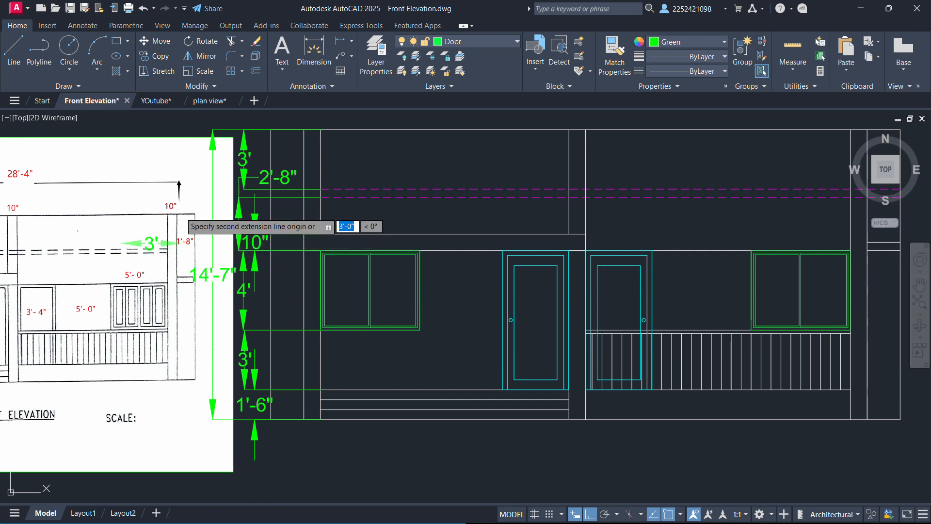
click(179, 214)
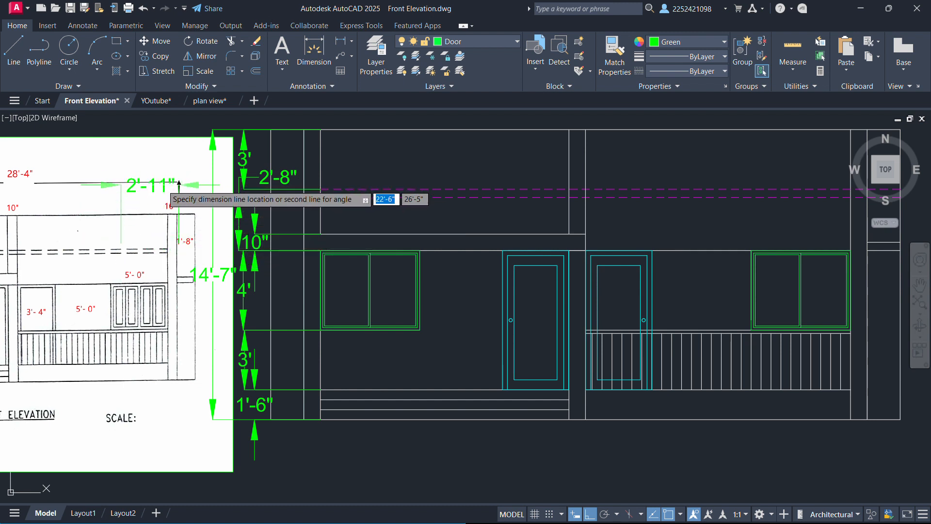
key(Escape)
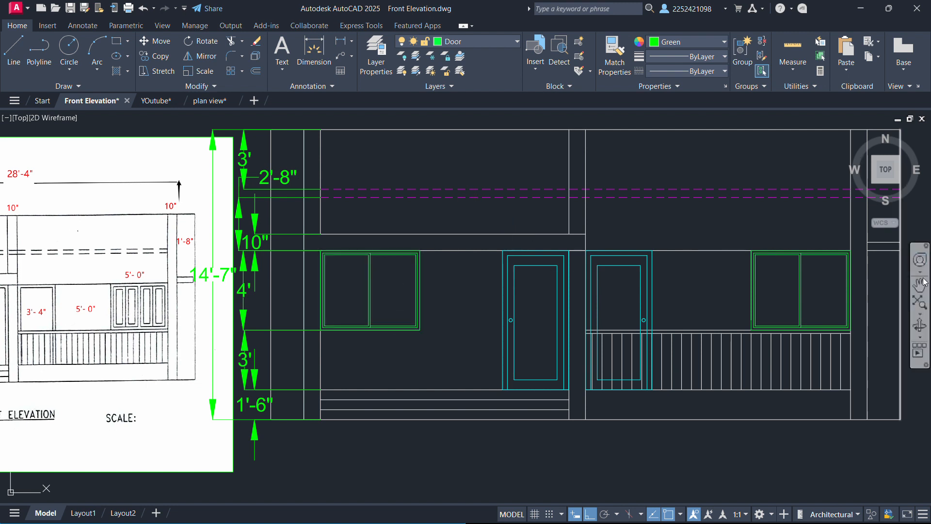
Delete the reference elevation image beside the drawing.
drag(686, 287, 648, 244)
scroll(581, 265, down, 2)
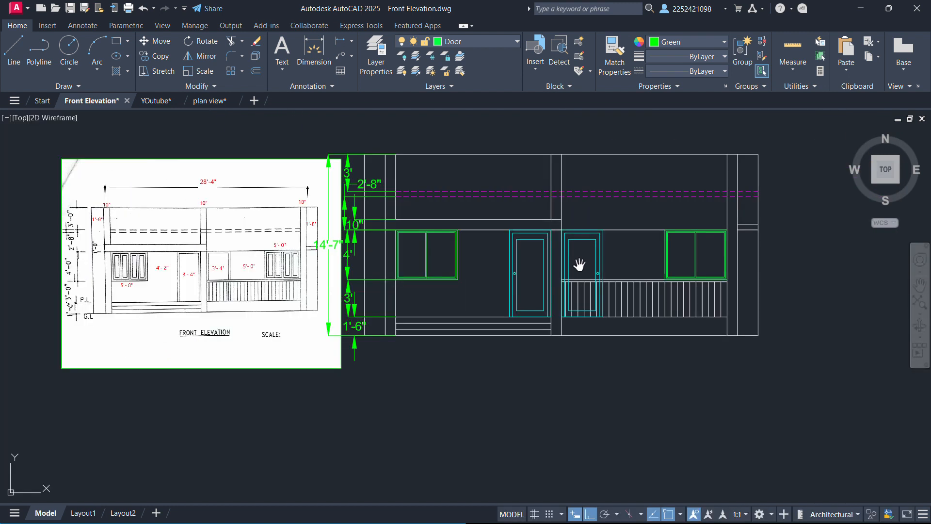
drag(525, 281, 490, 311)
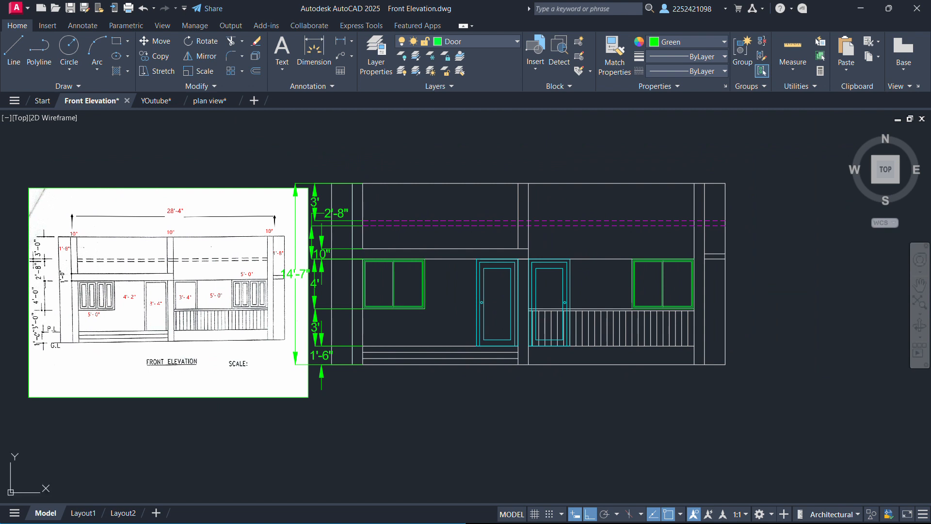
right_click(129, 271)
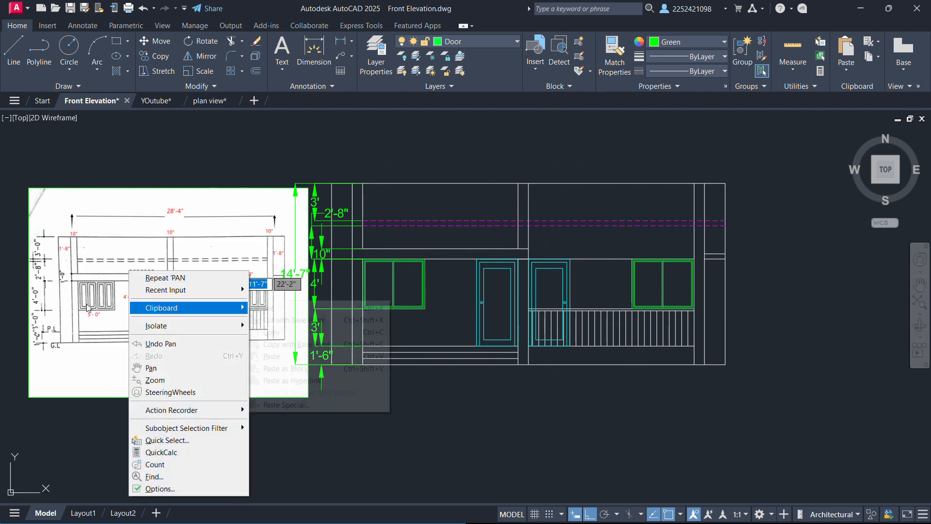
key(Escape)
click(275, 423)
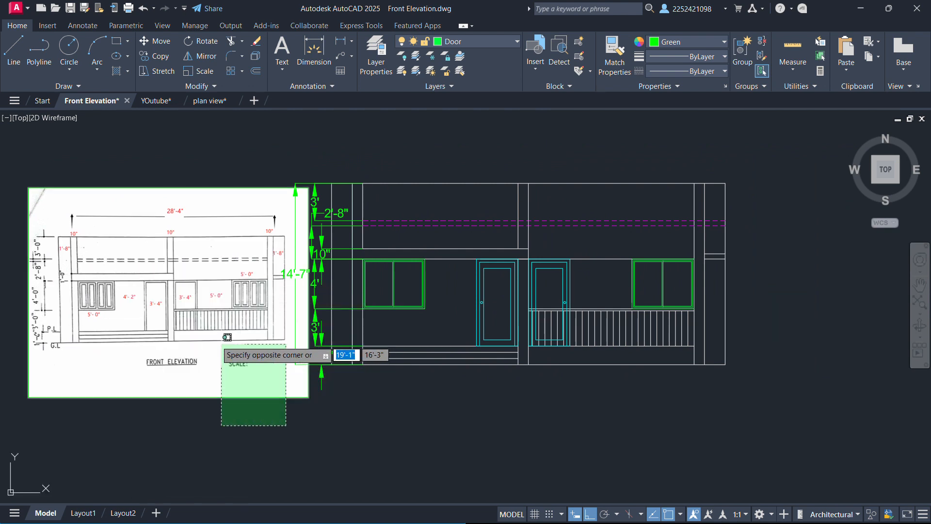
click(225, 336)
key(Delete)
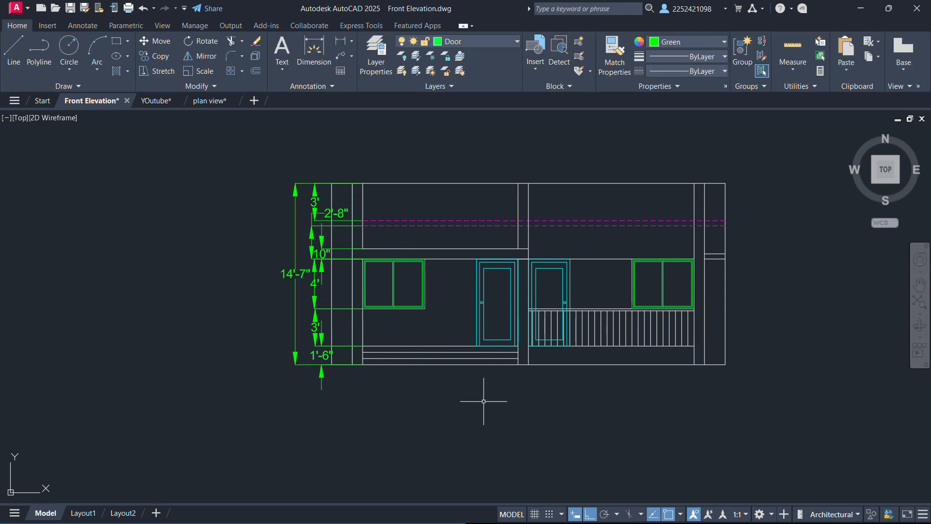
Modify the Standard dimension style to a text height of 0'-4 1/4" and an arrow size of 0'-6 1/4".
text(m)
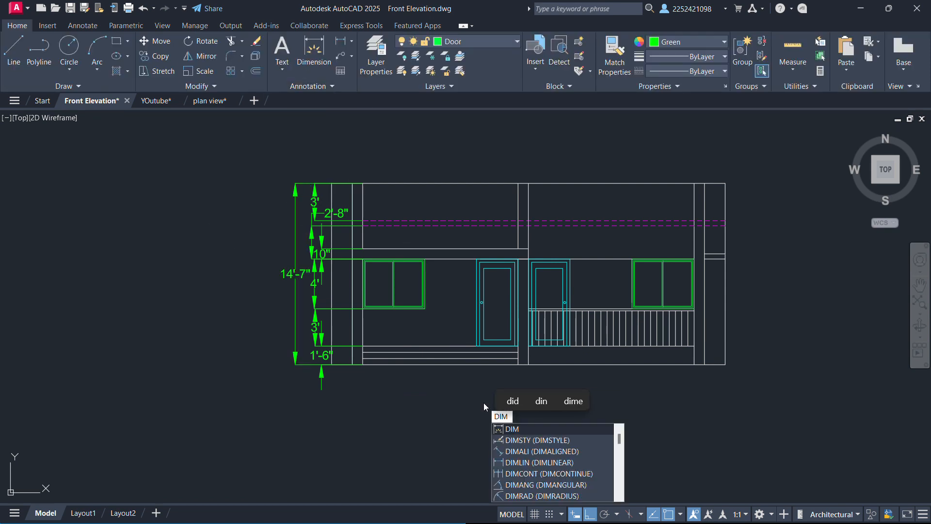
key(Return)
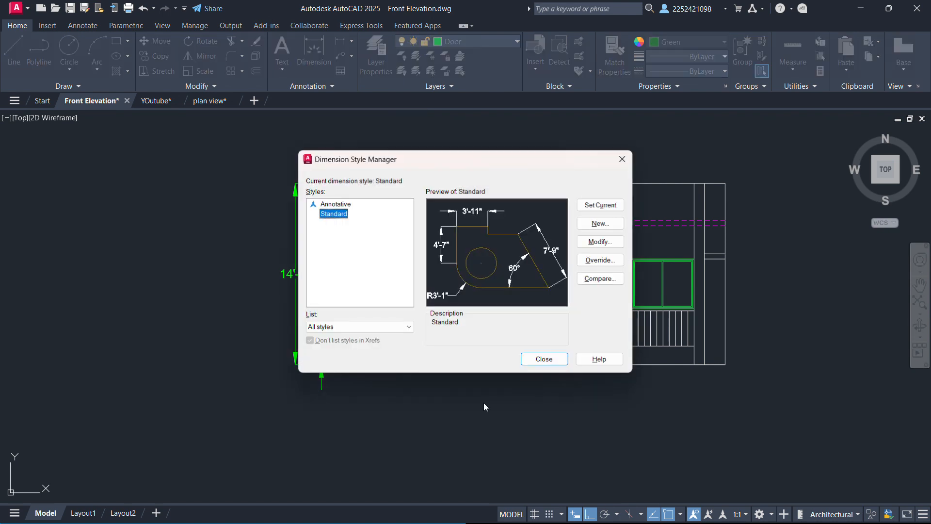
click(607, 245)
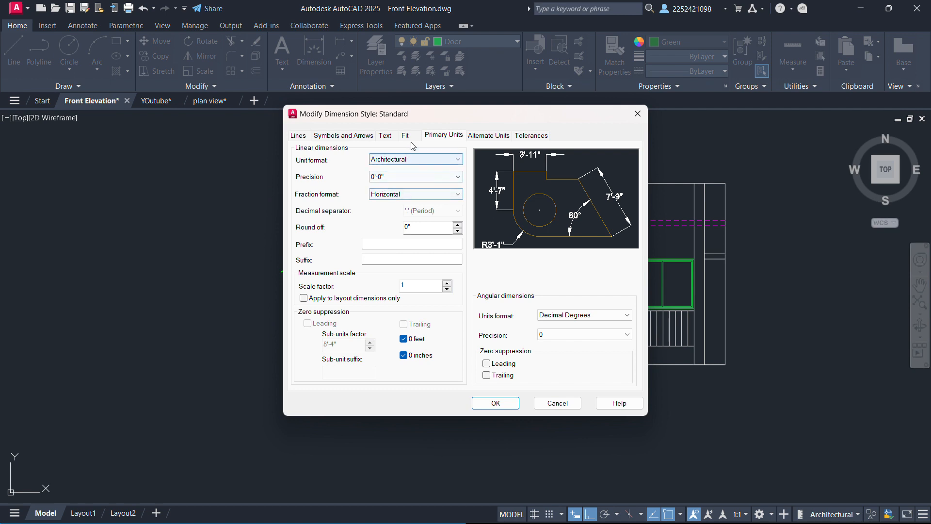
click(385, 137)
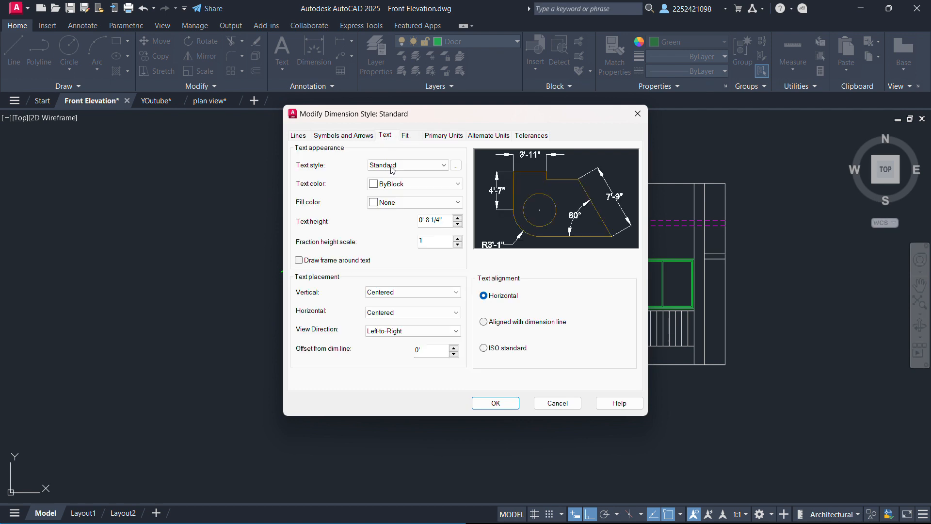
click(458, 225)
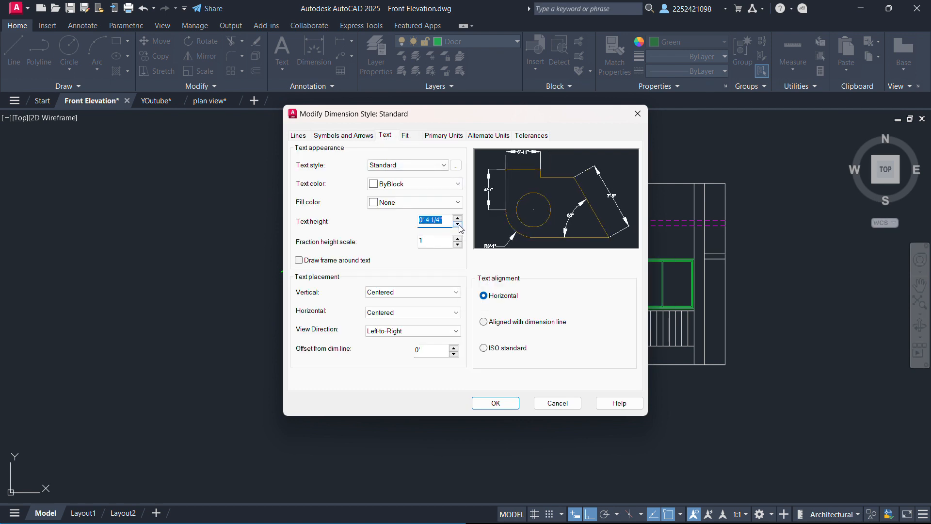
click(362, 137)
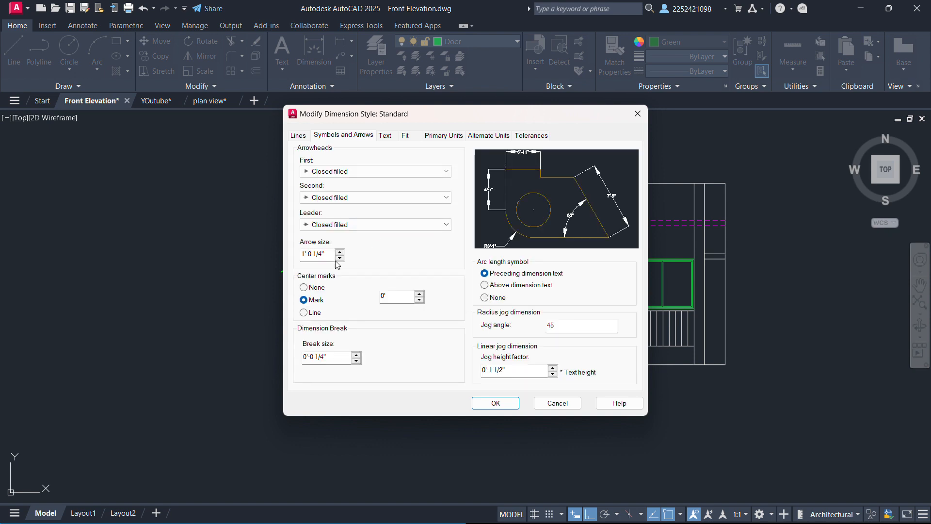
click(340, 258)
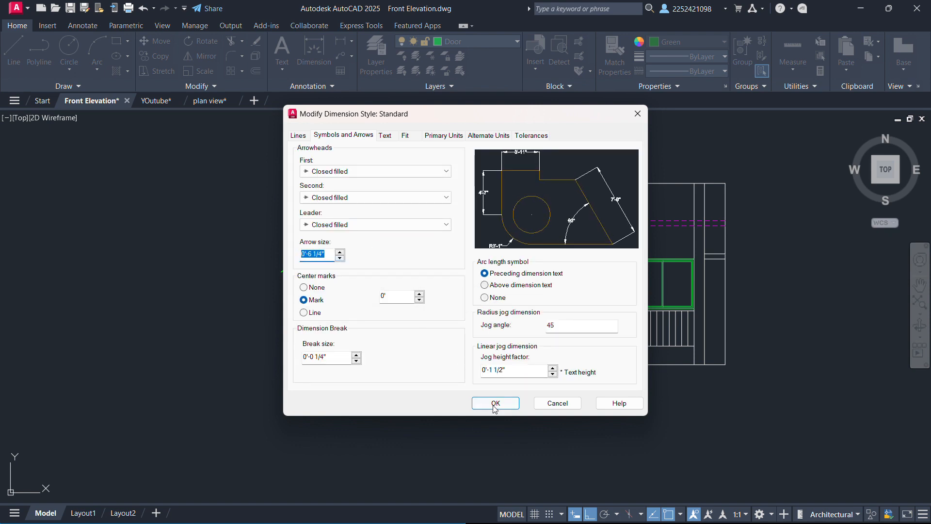
click(494, 404)
click(543, 360)
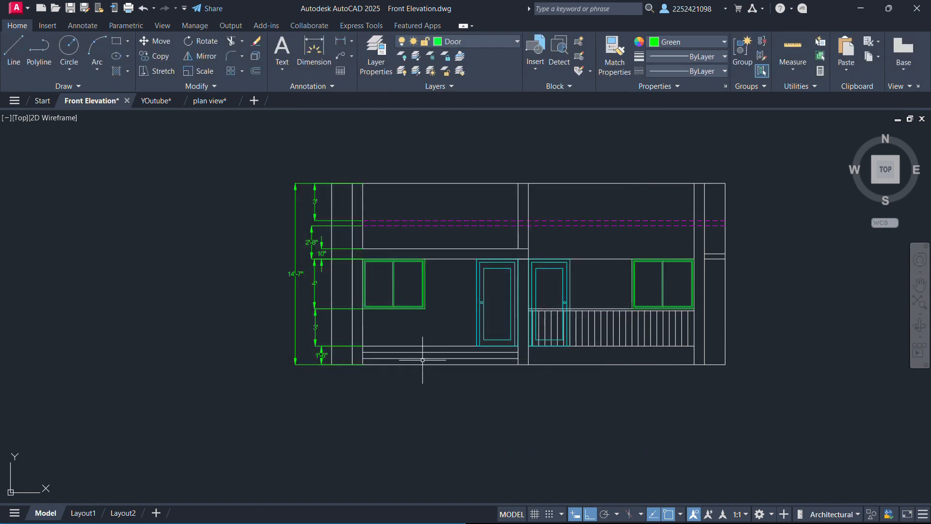
Stretch the lower extension line origin of the topmost 3' dimension back to the left column's outer edge.
scroll(377, 385, up, 3)
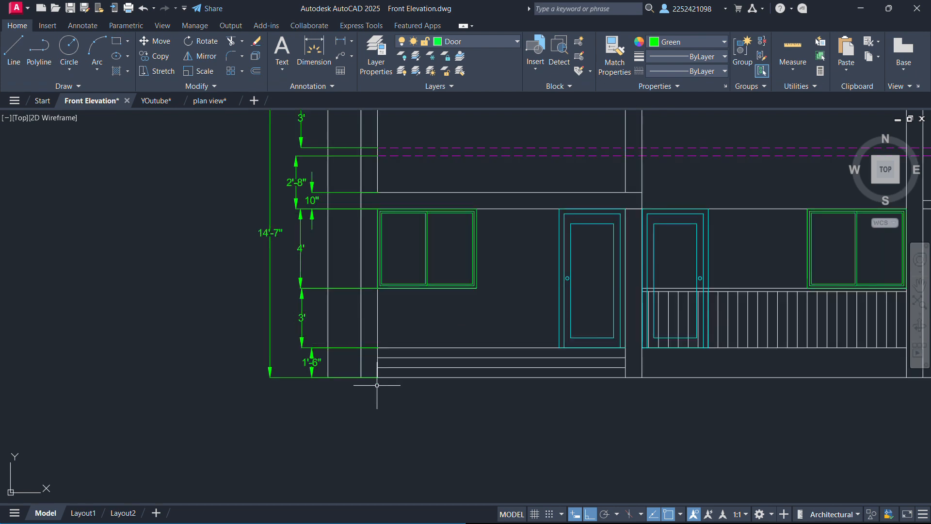
click(920, 285)
drag(551, 255, 542, 332)
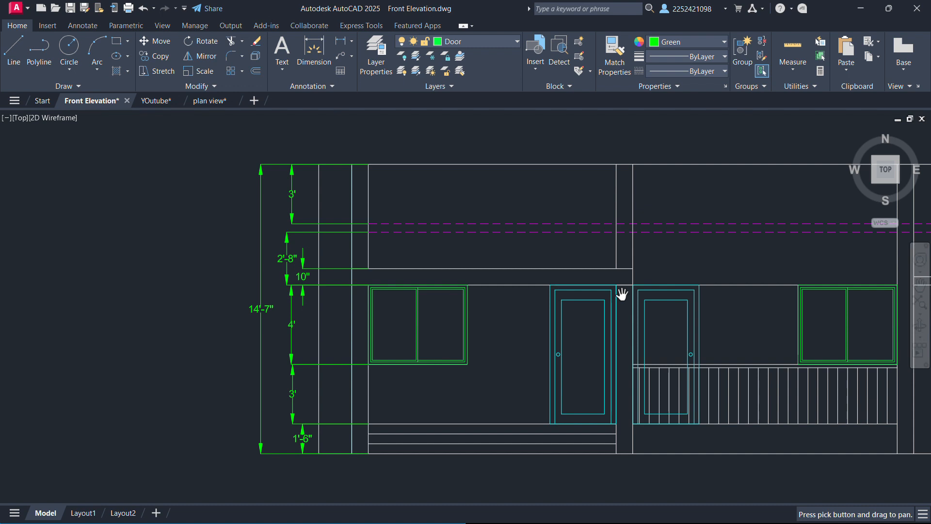
key(Escape)
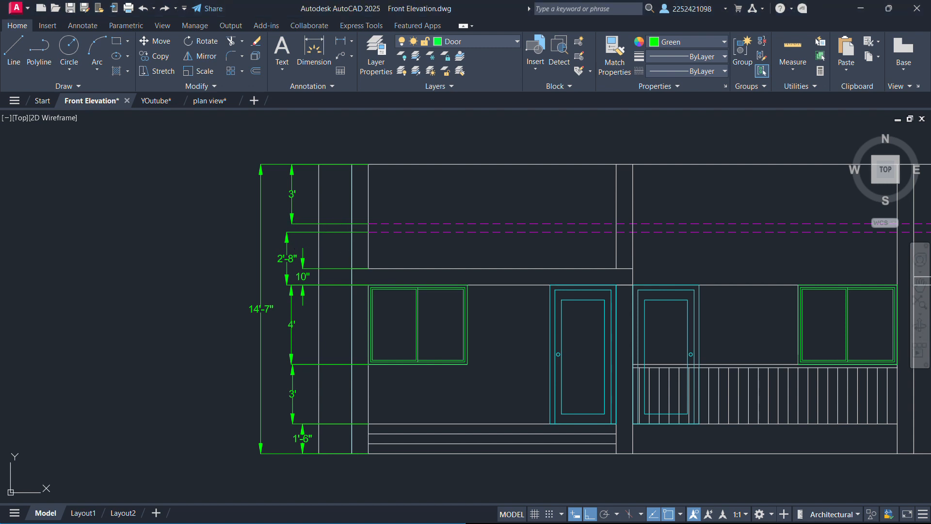
click(321, 223)
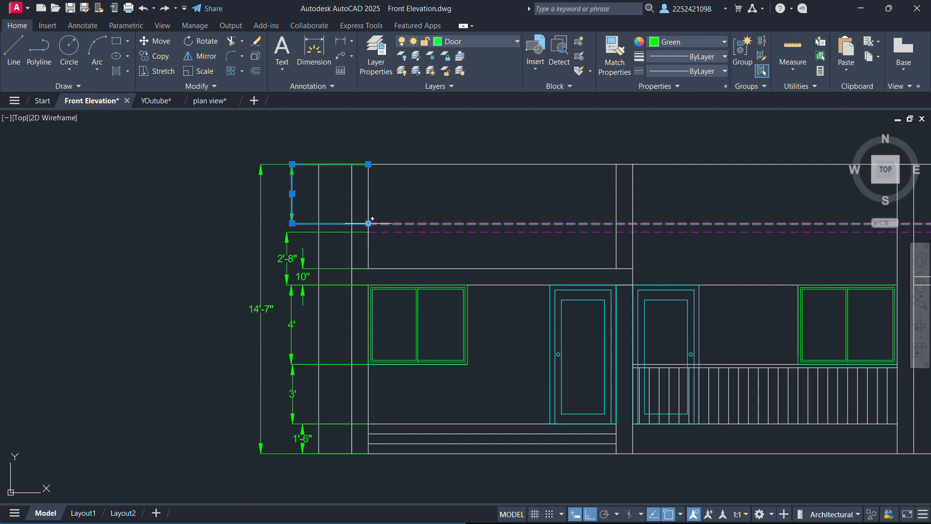
scroll(368, 223, up, 2)
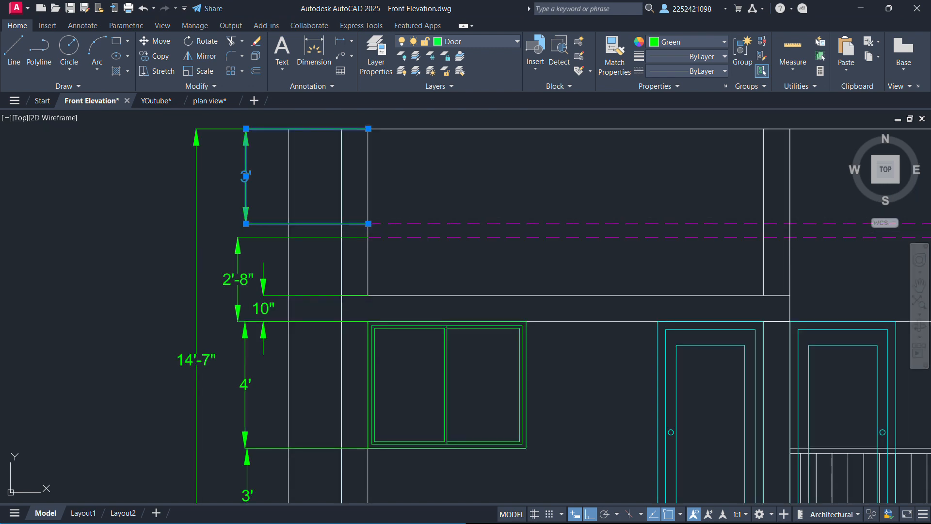
click(368, 224)
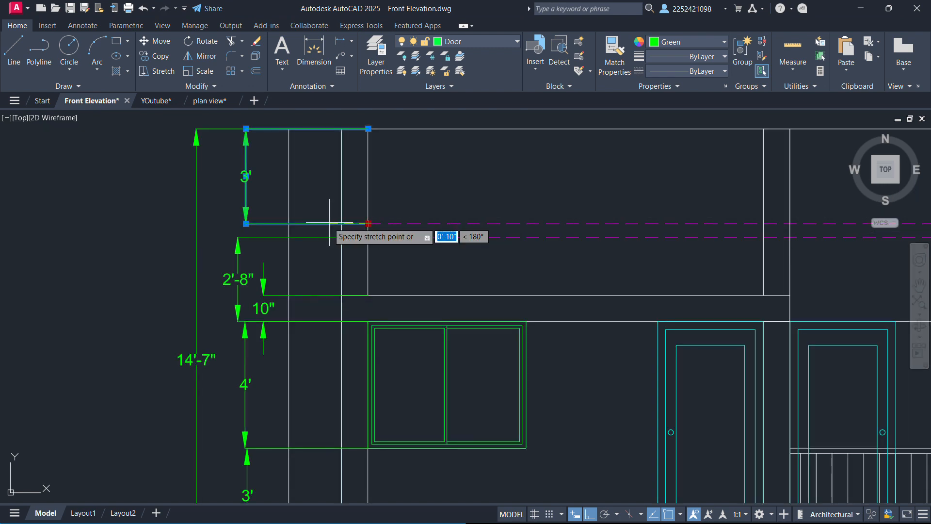
click(289, 224)
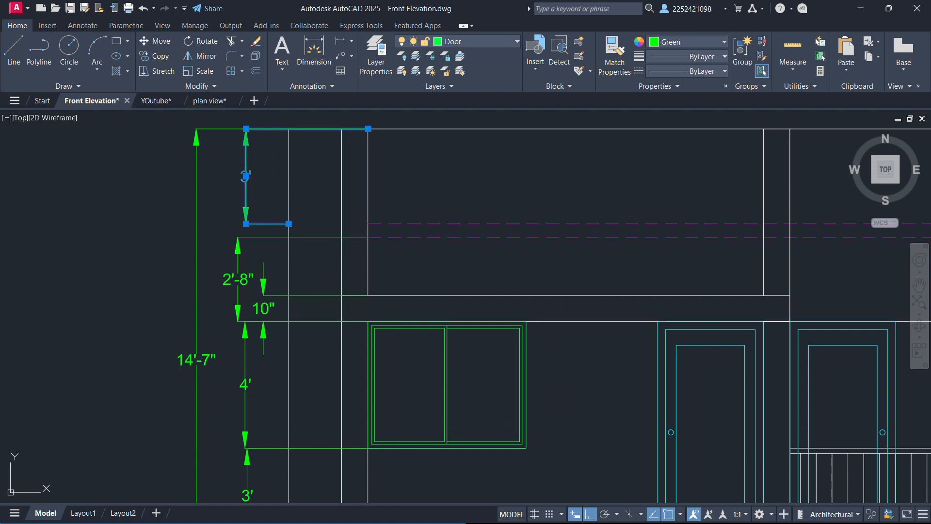
click(369, 129)
click(368, 128)
click(368, 131)
click(369, 128)
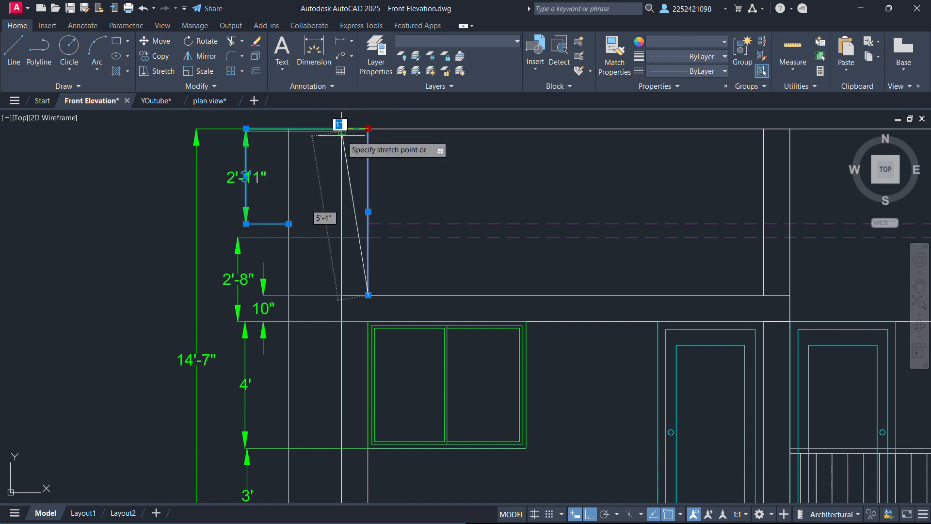
key(Escape)
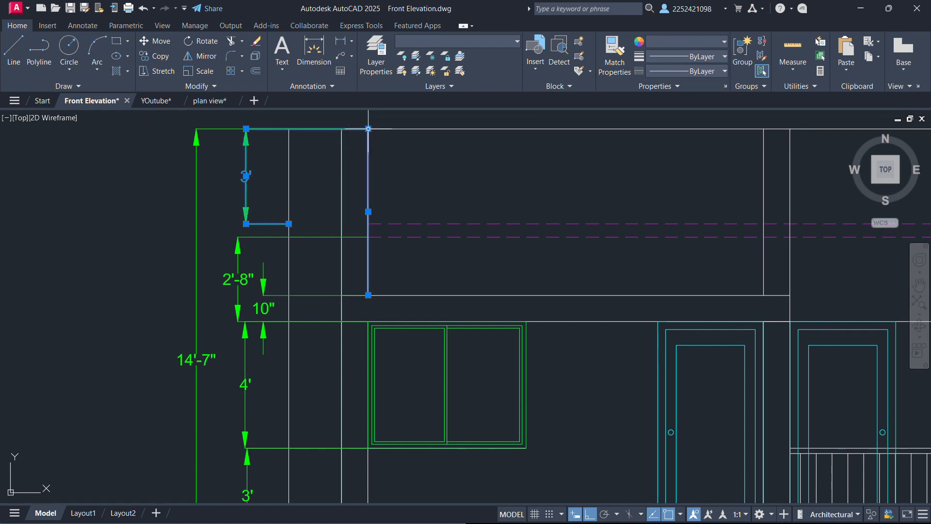
key(Escape)
Stretch the upper extension line origin of the topmost 3' dimension to the left column's outer edge.
click(318, 128)
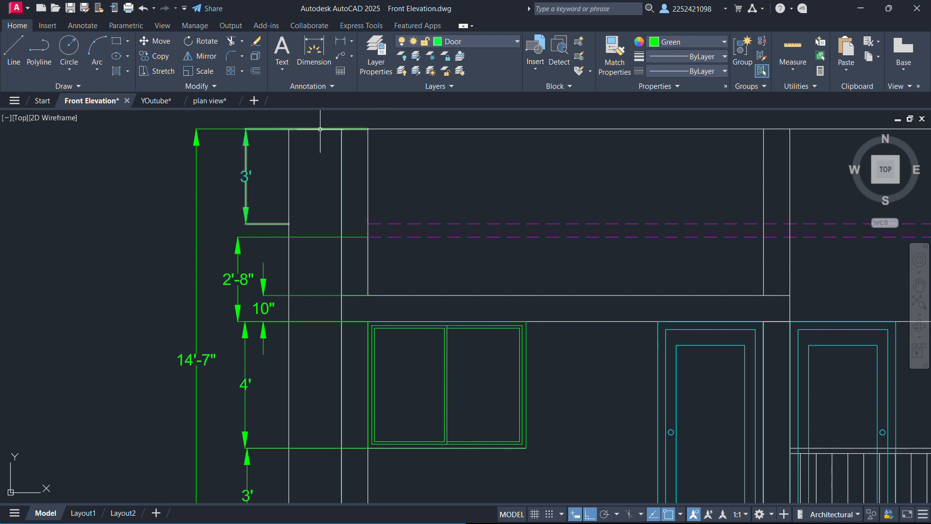
click(368, 129)
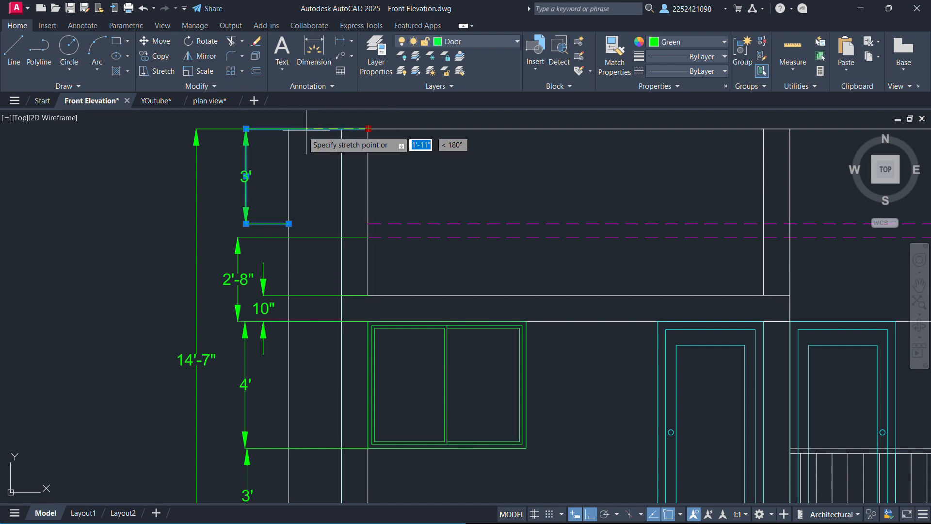
click(289, 129)
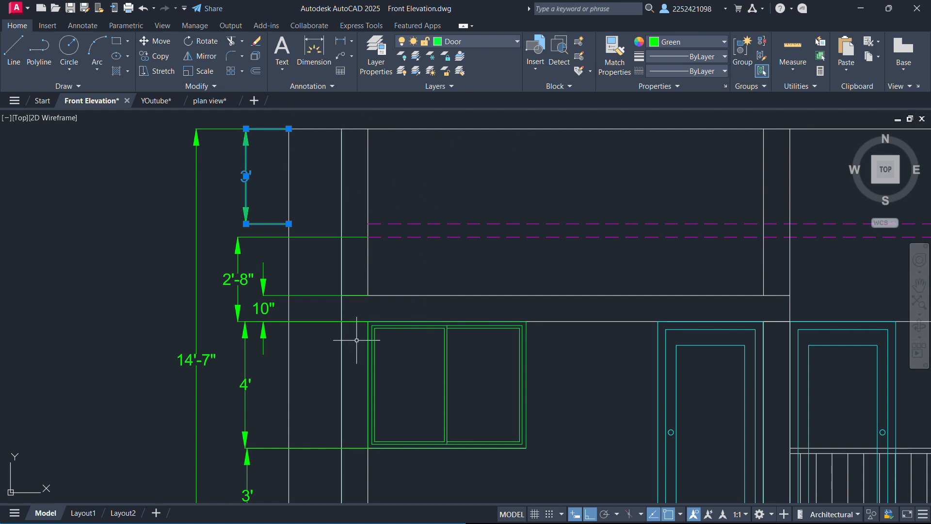
Stretch the upper extension line origins of the 2'-8" and 10" dimensions to the left column's outer edge.
click(365, 238)
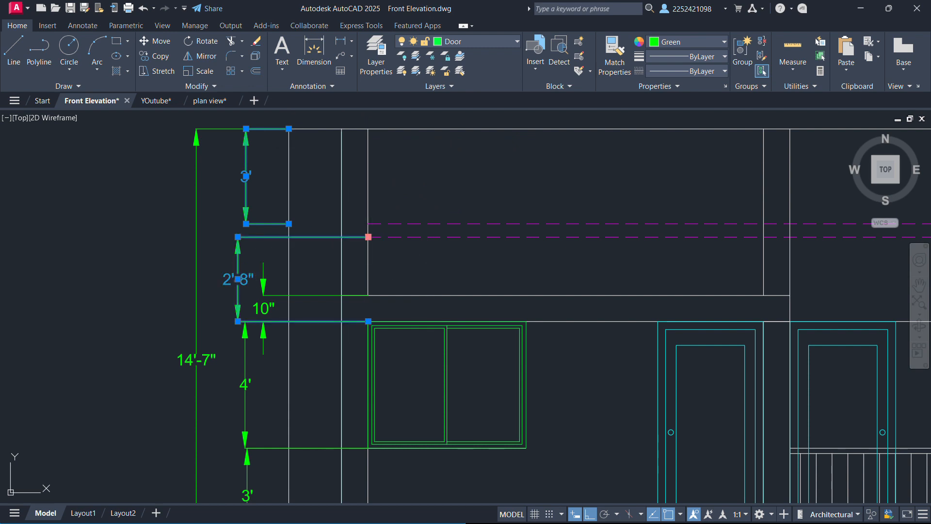
click(368, 237)
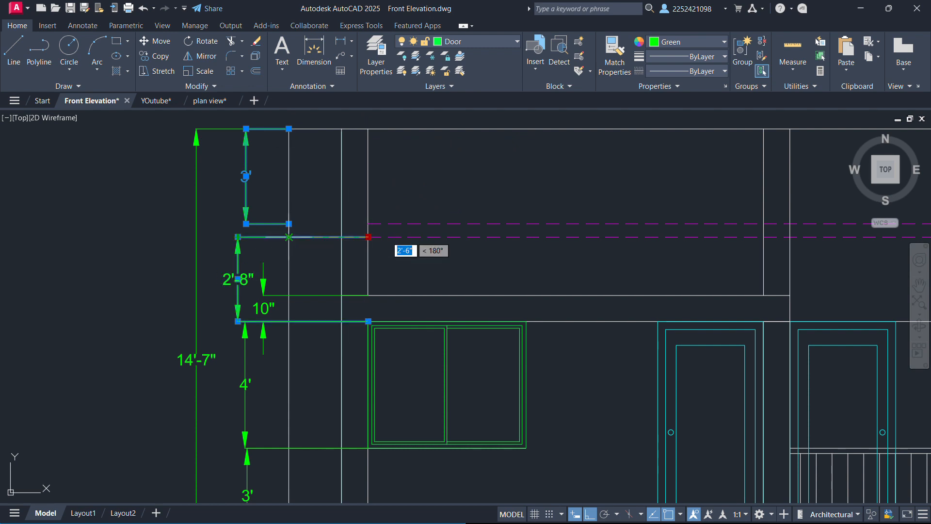
click(331, 295)
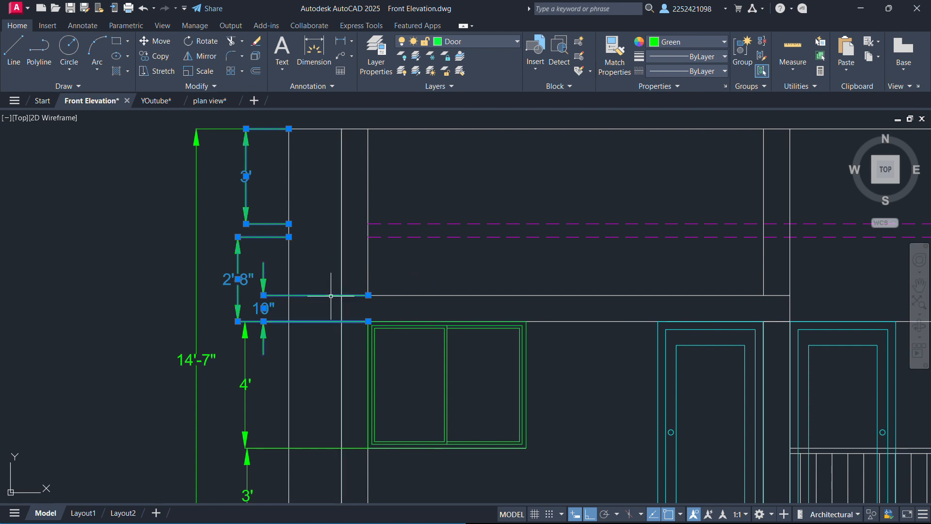
click(368, 295)
click(289, 295)
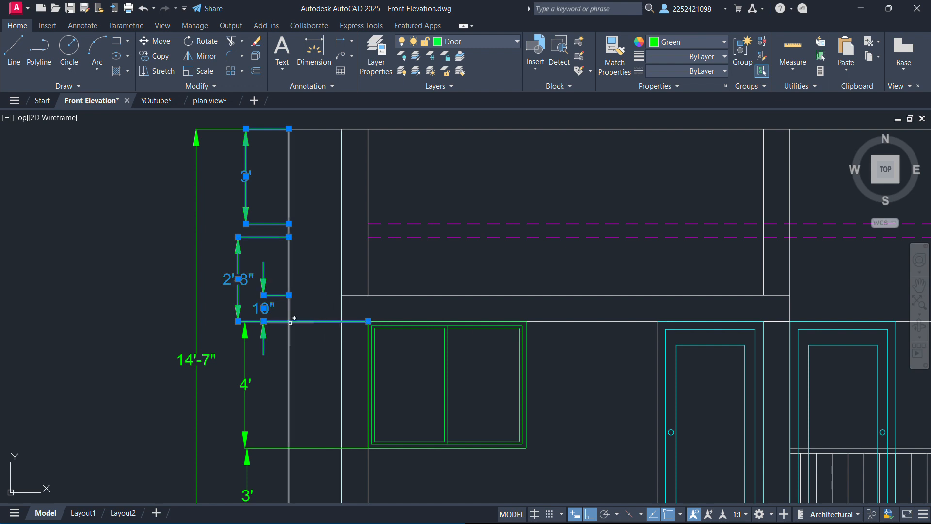
click(368, 322)
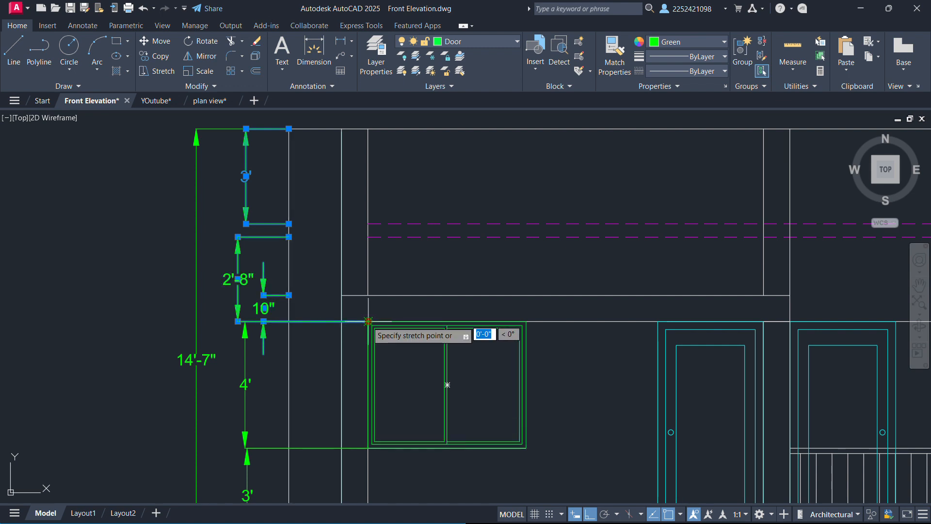
click(367, 321)
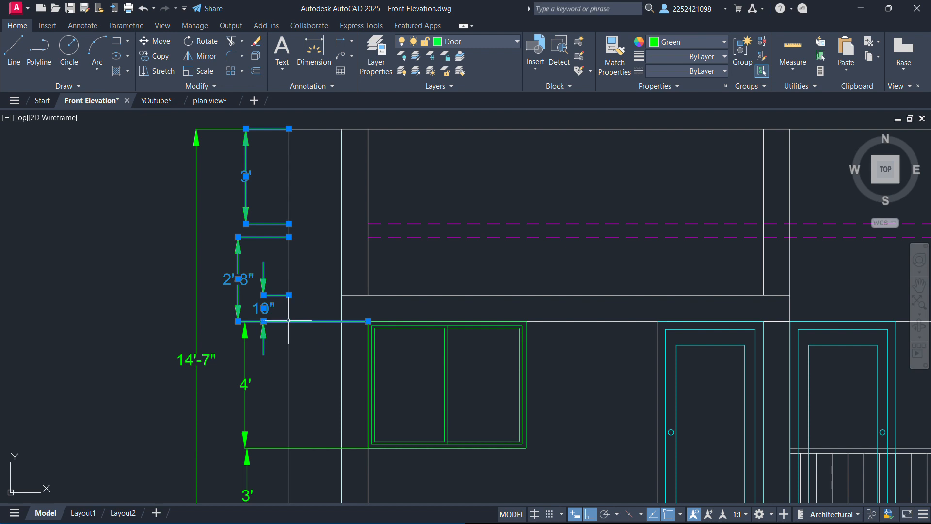
key(Escape)
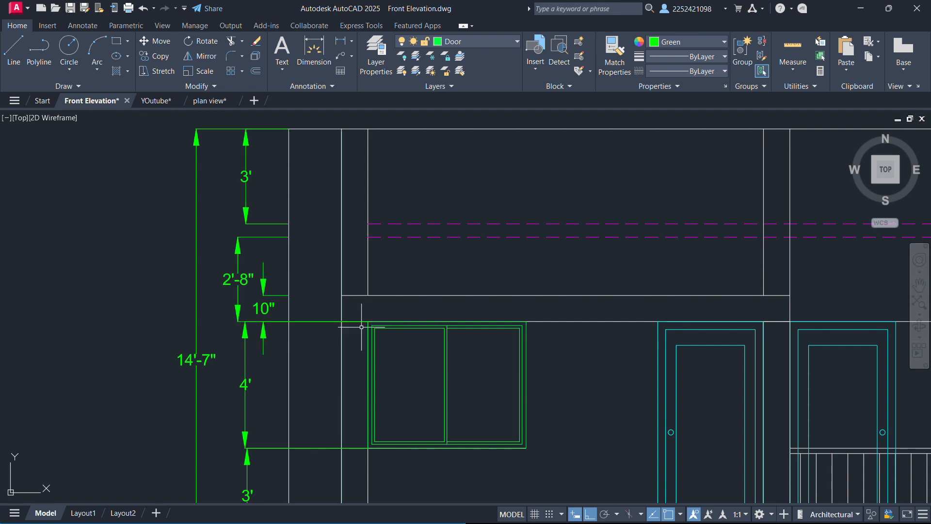
Stretch the lower extension line origin of the 2'-8" dimension to the left column's outer edge.
click(369, 322)
click(368, 321)
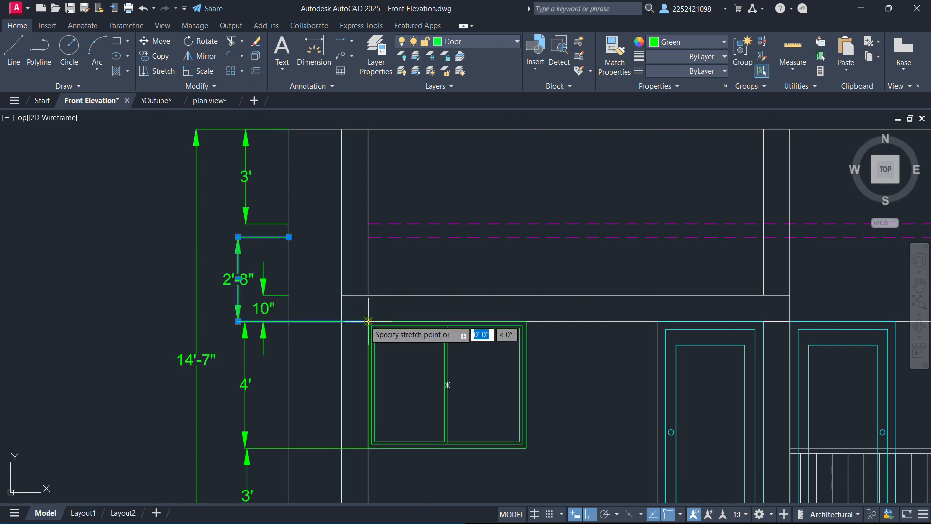
click(289, 321)
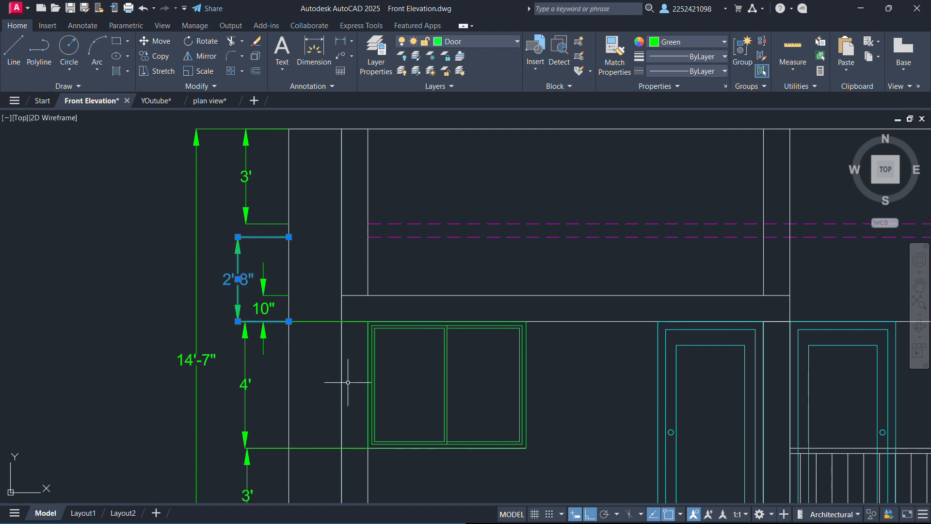
scroll(346, 381, down, 2)
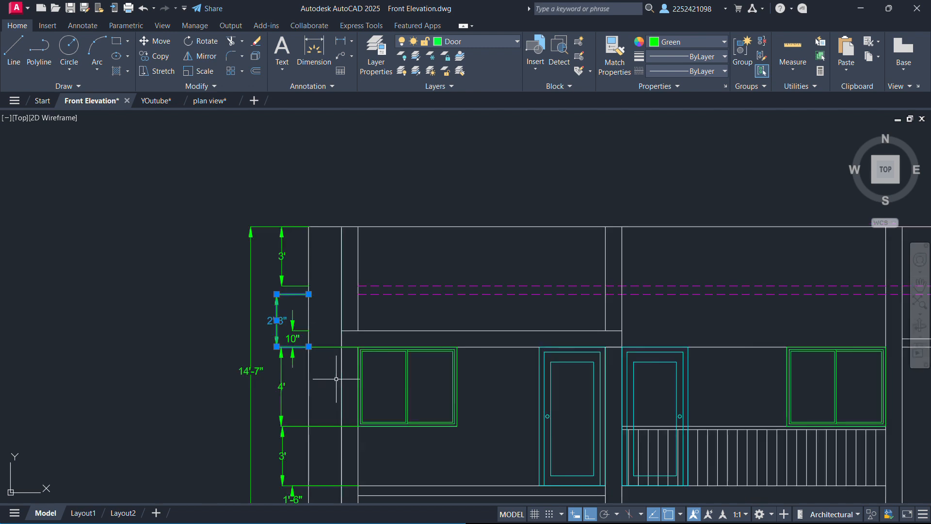
click(332, 347)
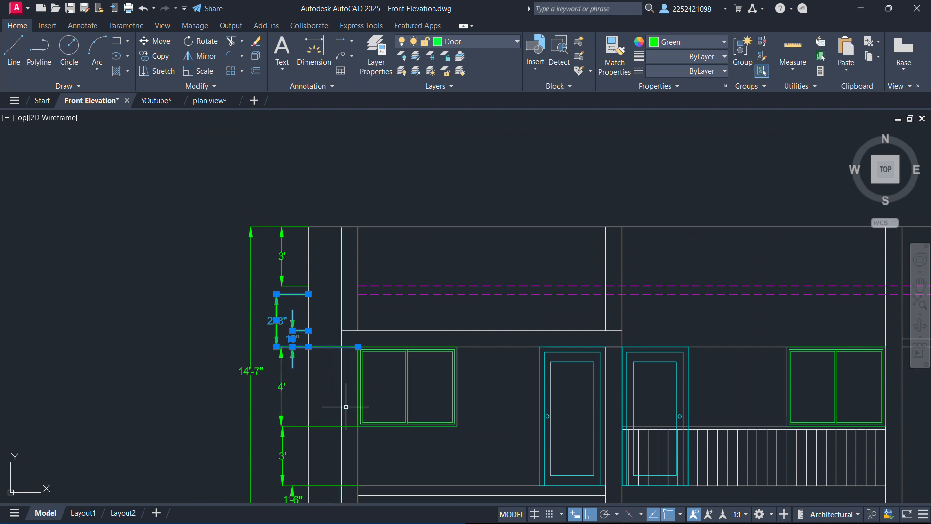
click(334, 427)
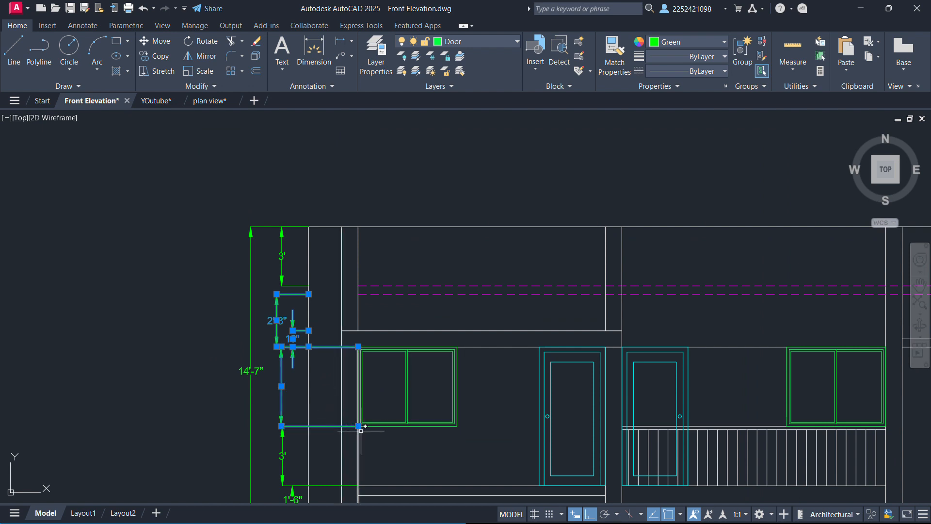
click(358, 426)
key(Escape)
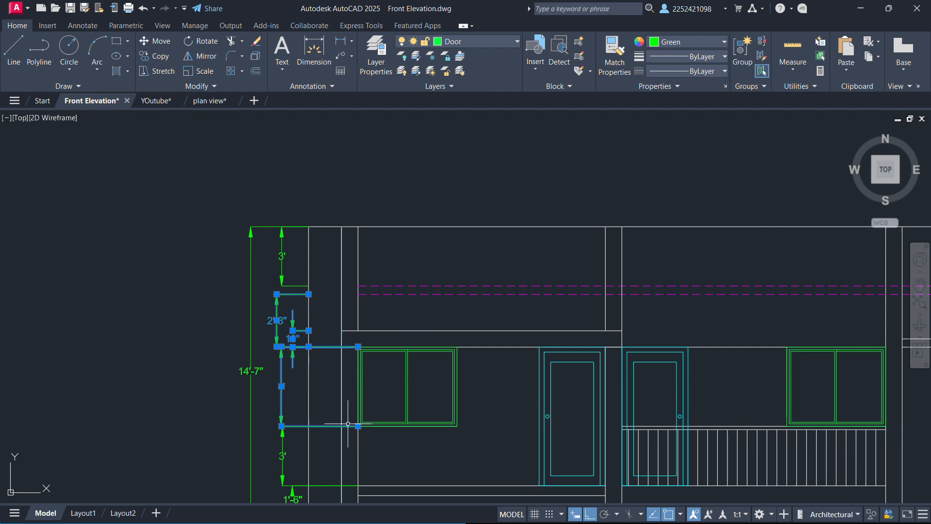
key(Escape)
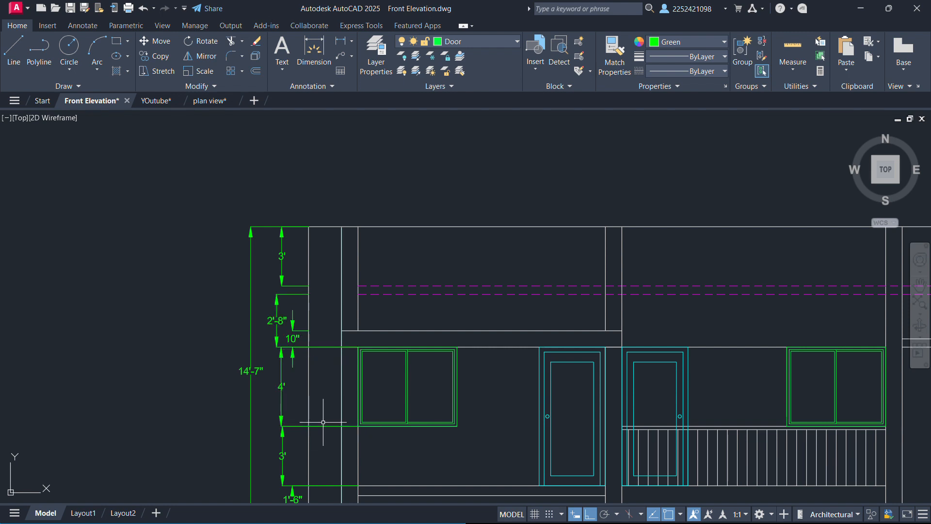
scroll(354, 439, up, 4)
click(353, 443)
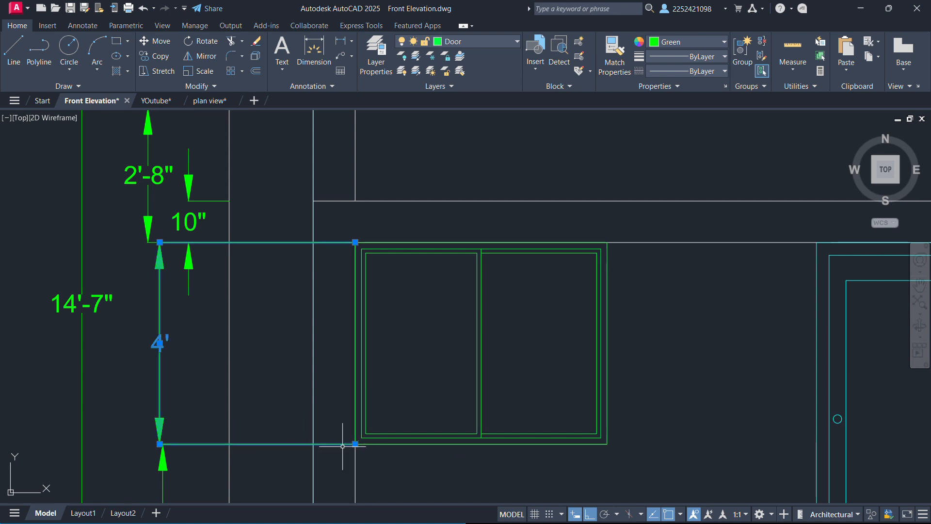
click(355, 241)
click(355, 241)
key(Escape)
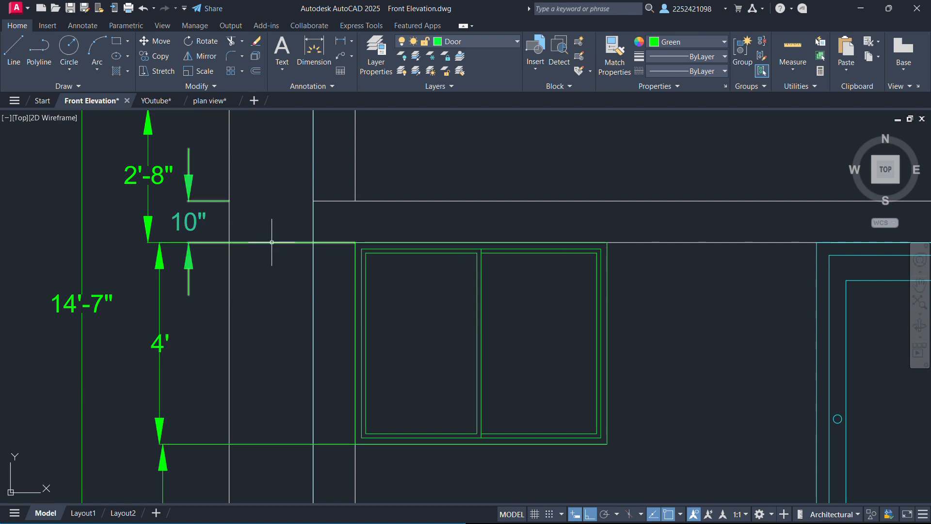
Stretch the lower extension line origins of the 10" and 4' dimensions to the left column's outer edge.
click(270, 242)
click(355, 242)
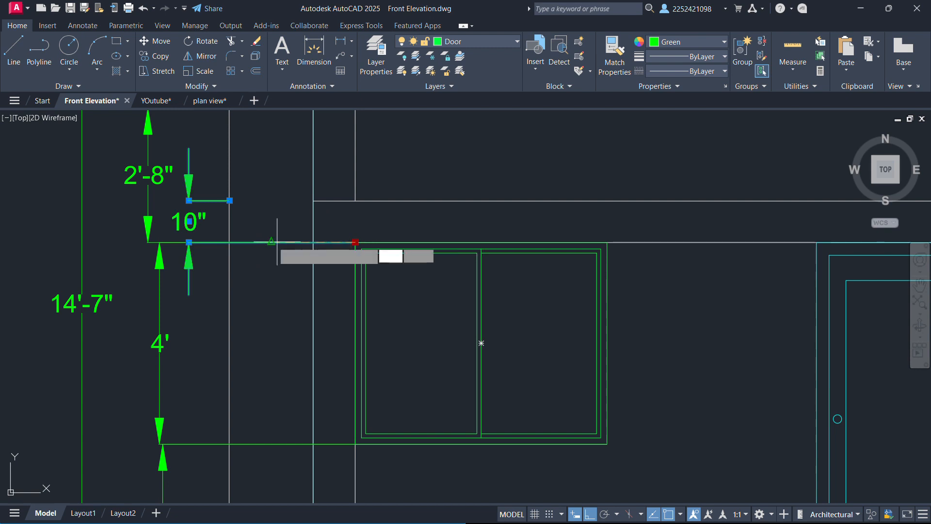
click(230, 242)
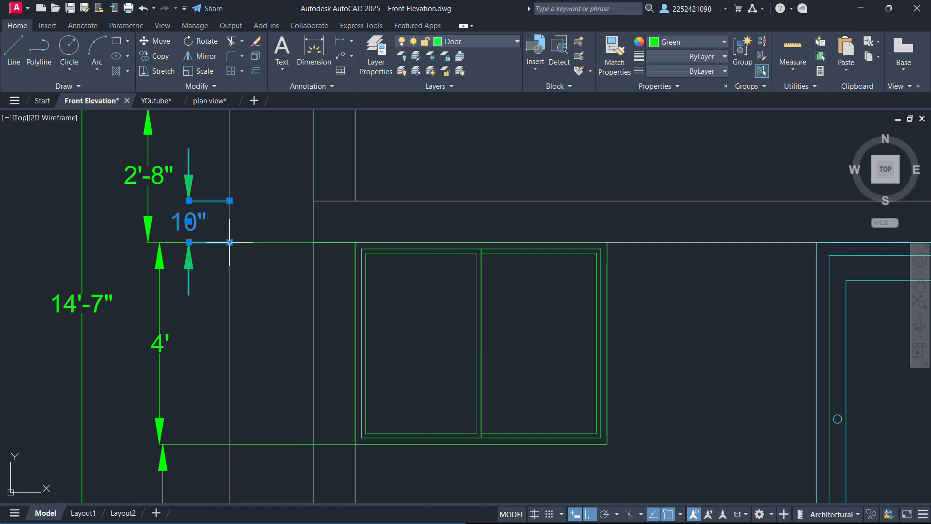
click(305, 442)
click(355, 443)
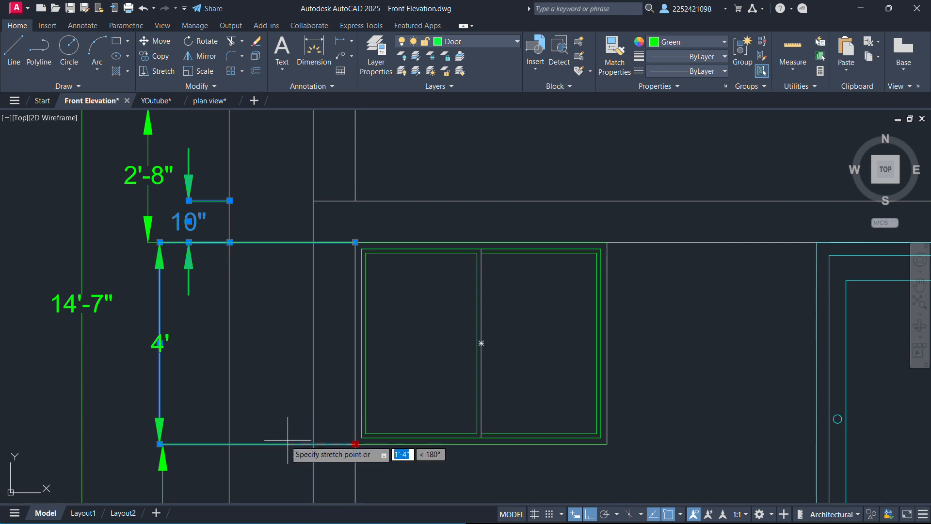
click(229, 443)
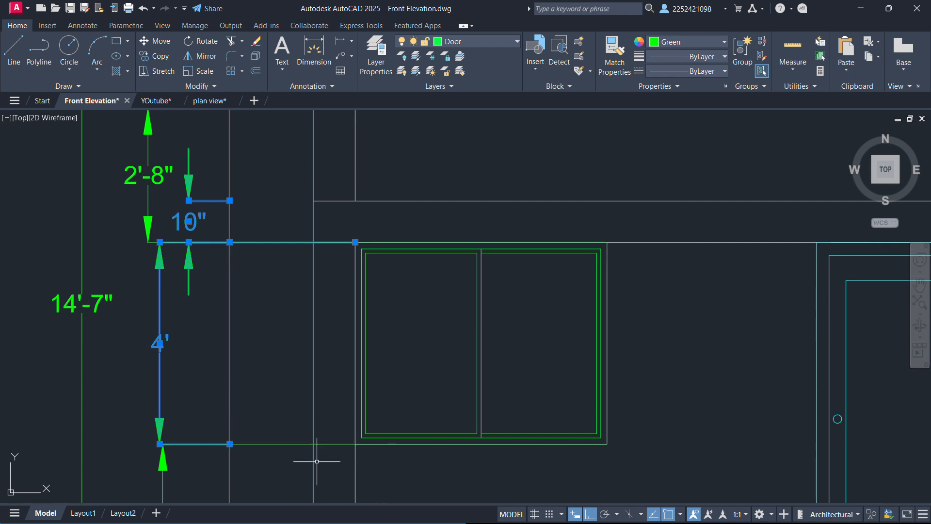
Stretch the upper extension line origins of the 4' dimension and the 3' dimension below it to the left column's outer edge.
click(272, 444)
click(355, 444)
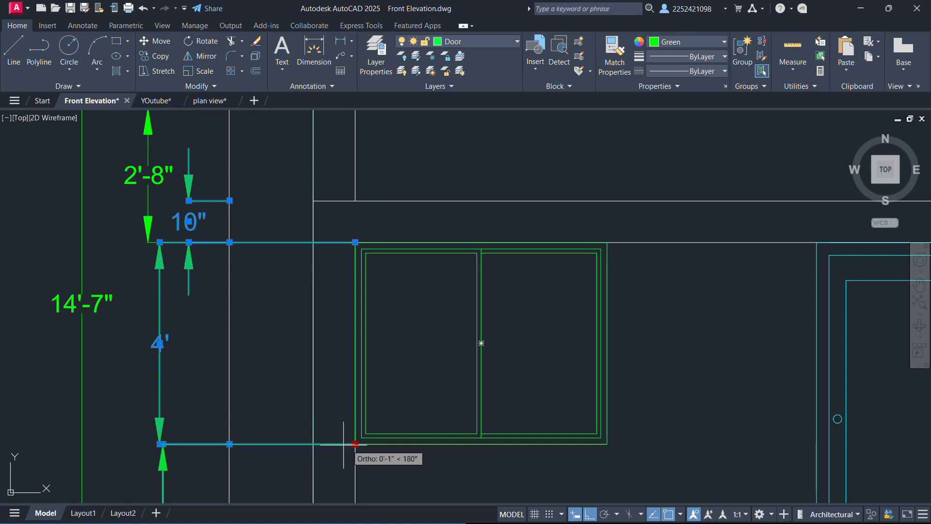
click(230, 443)
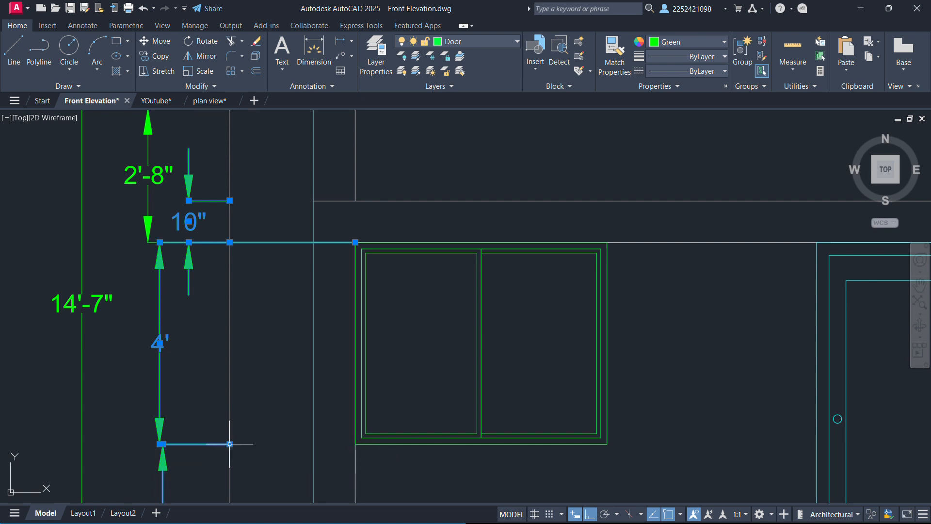
click(356, 242)
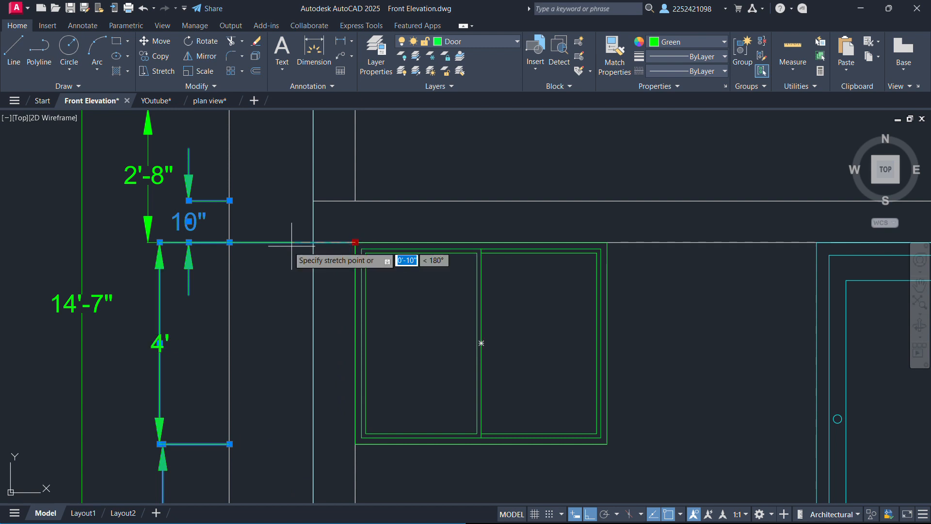
click(230, 242)
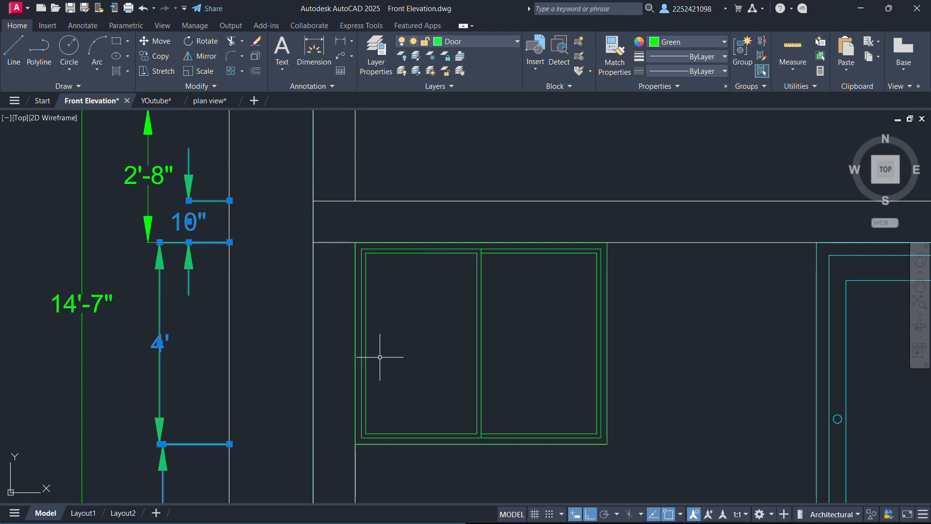
Stretch the lower extension line origin of the 3' dimension below the window to the left column's outer edge.
click(917, 286)
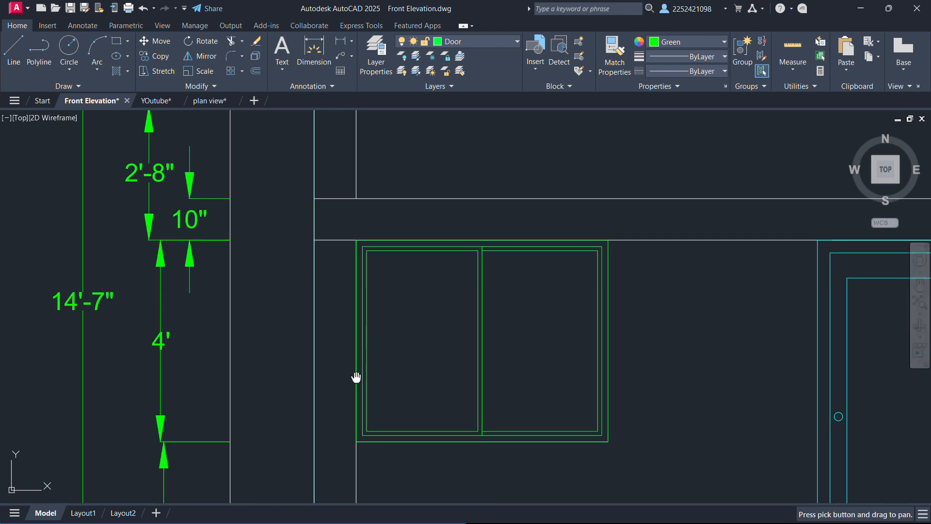
drag(358, 376, 381, 158)
drag(348, 357, 367, 306)
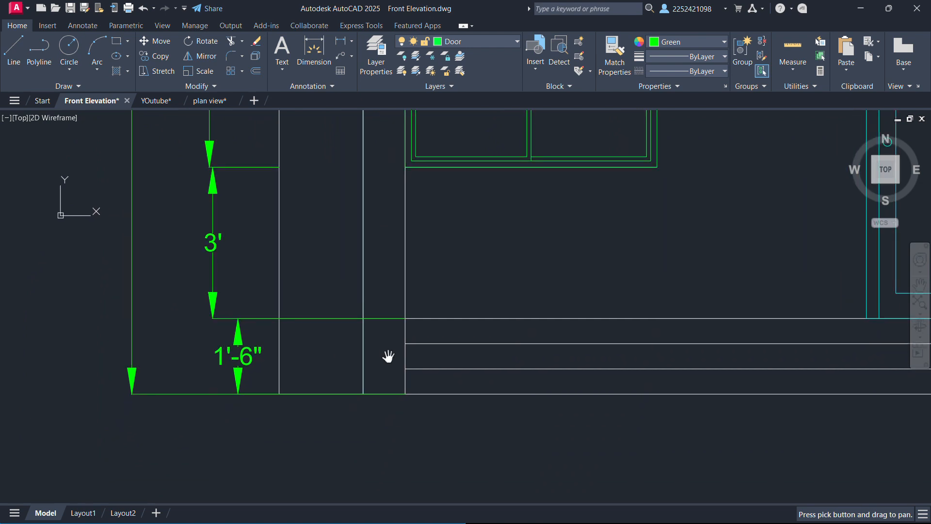
key(Escape)
click(388, 319)
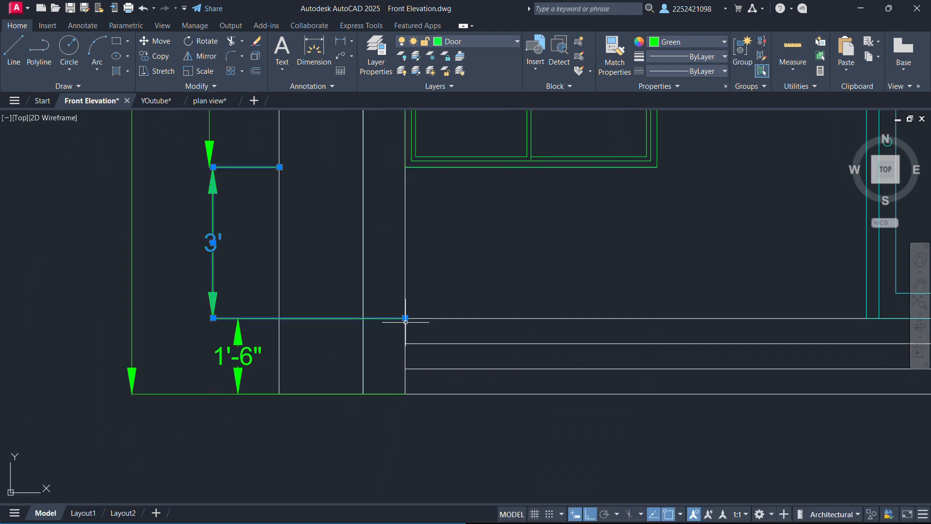
click(405, 318)
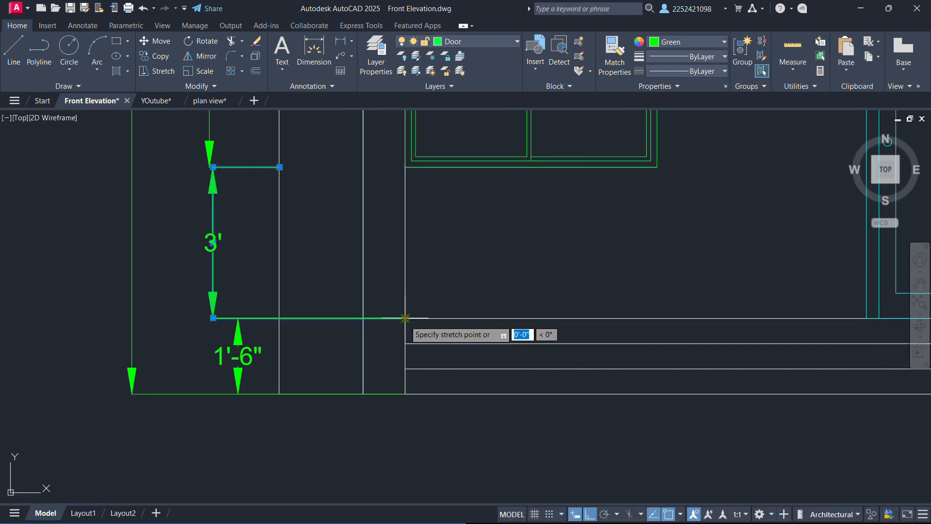
click(279, 318)
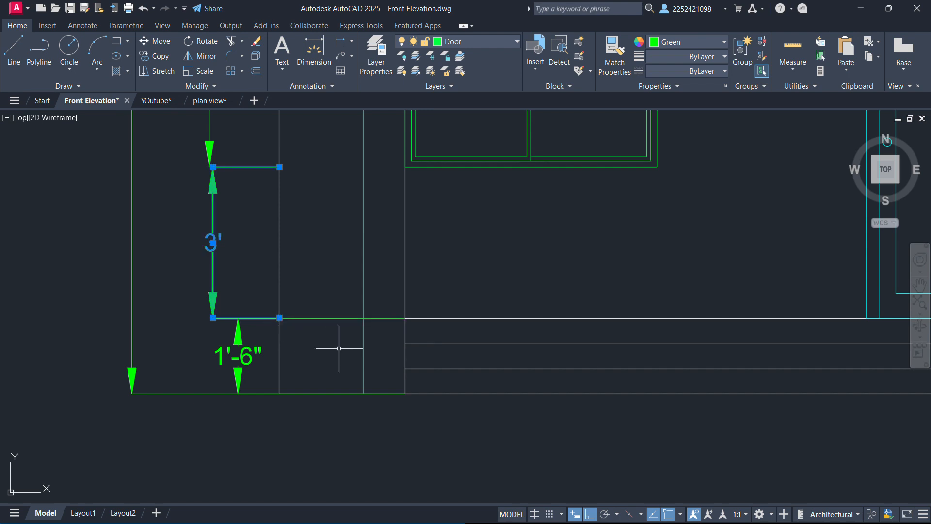
Stretch both extension line origins of the 1'-6" dimension to the left column's outer edge and clear the selection.
click(387, 319)
click(406, 318)
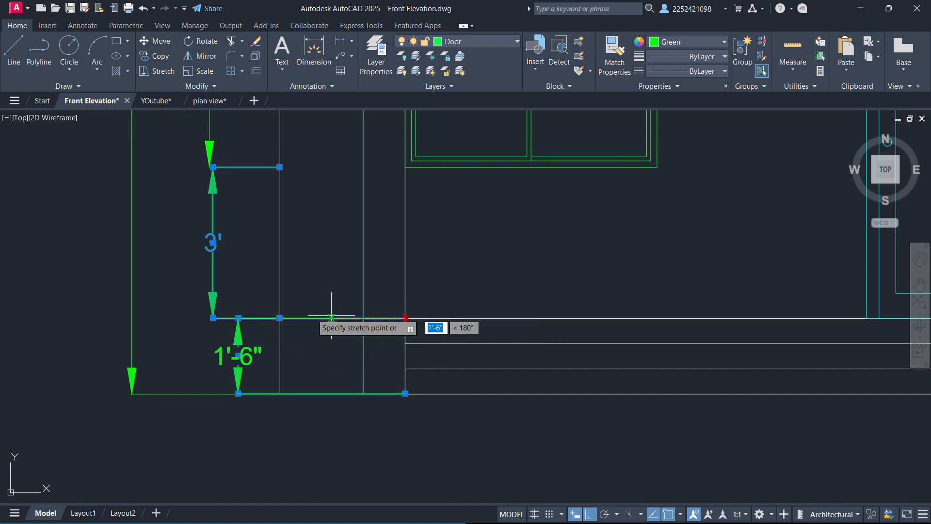
click(279, 319)
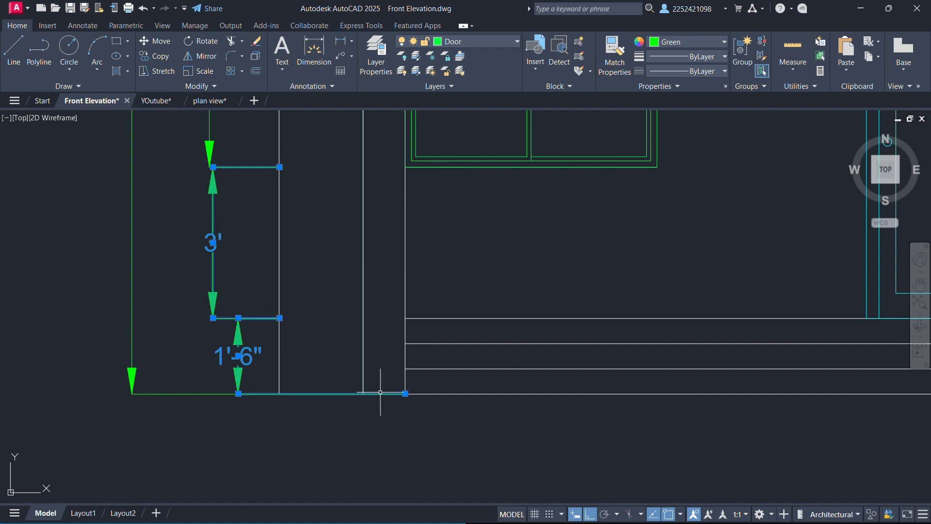
click(405, 393)
click(406, 394)
click(406, 394)
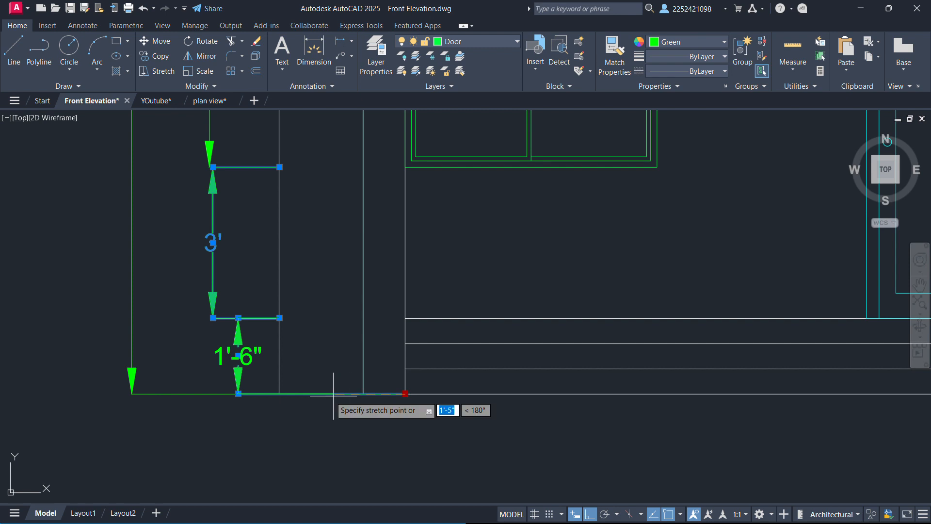
click(279, 393)
key(Escape)
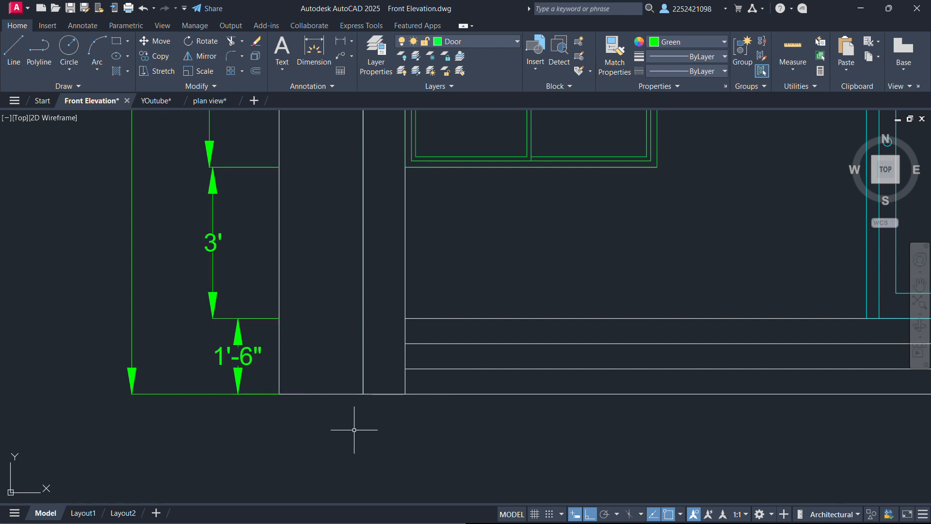
scroll(470, 381, down, 5)
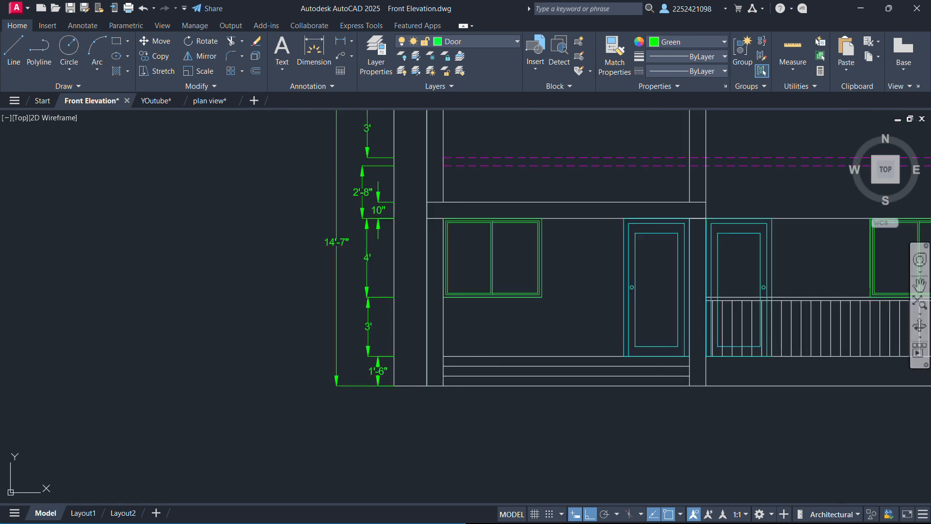
click(920, 285)
mouse_move(684, 254)
mouse_down()
mouse_move(412, 301)
mouse_move(456, 313)
mouse_up()
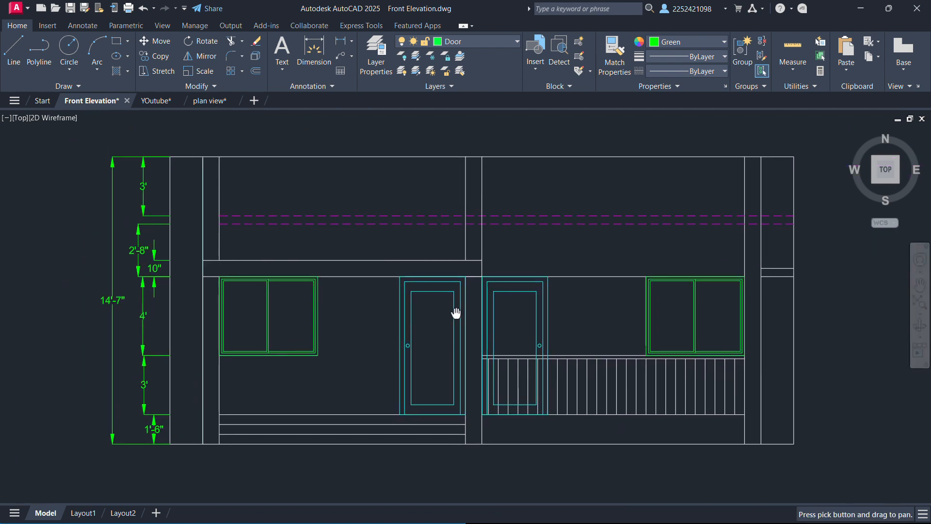